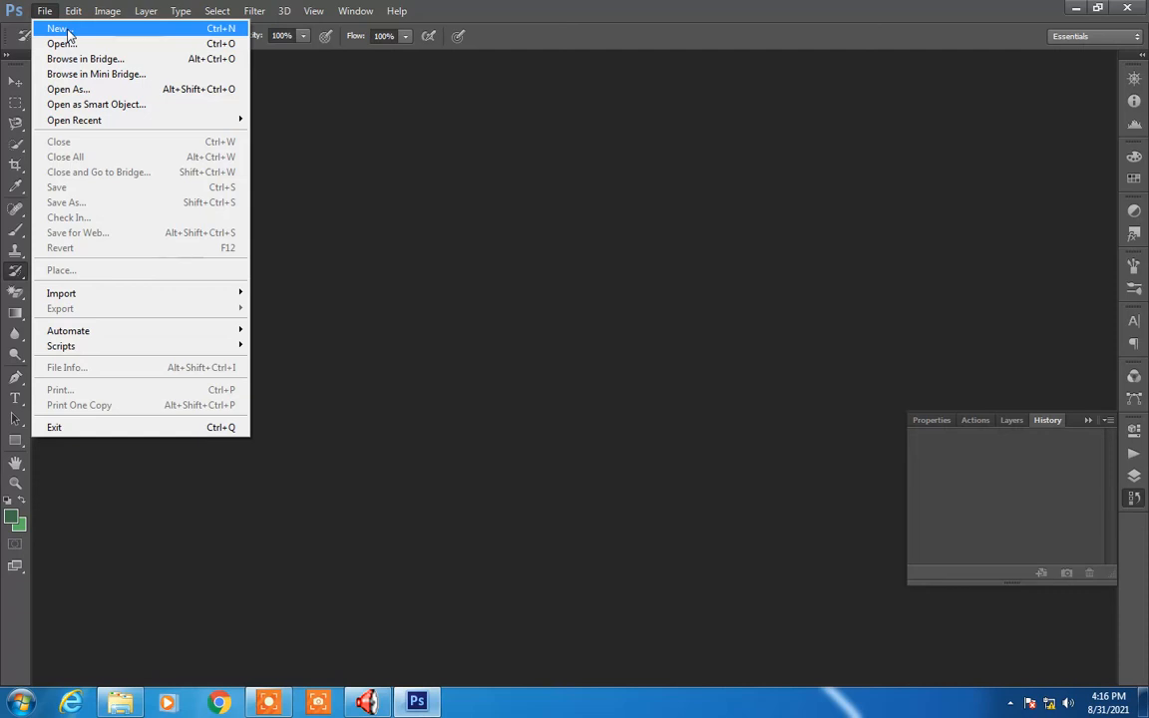
Create a new white RGB document 8 inches wide and 10 inches high at 72 pixels/inch.
click(60, 29)
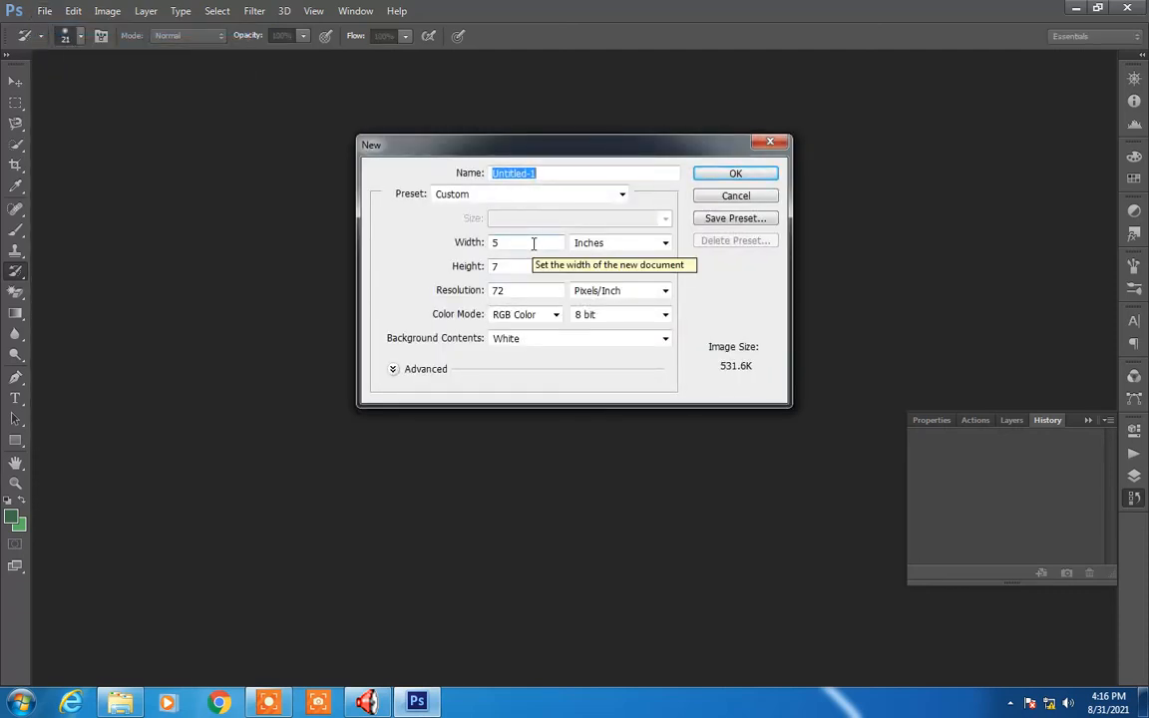
click(534, 243)
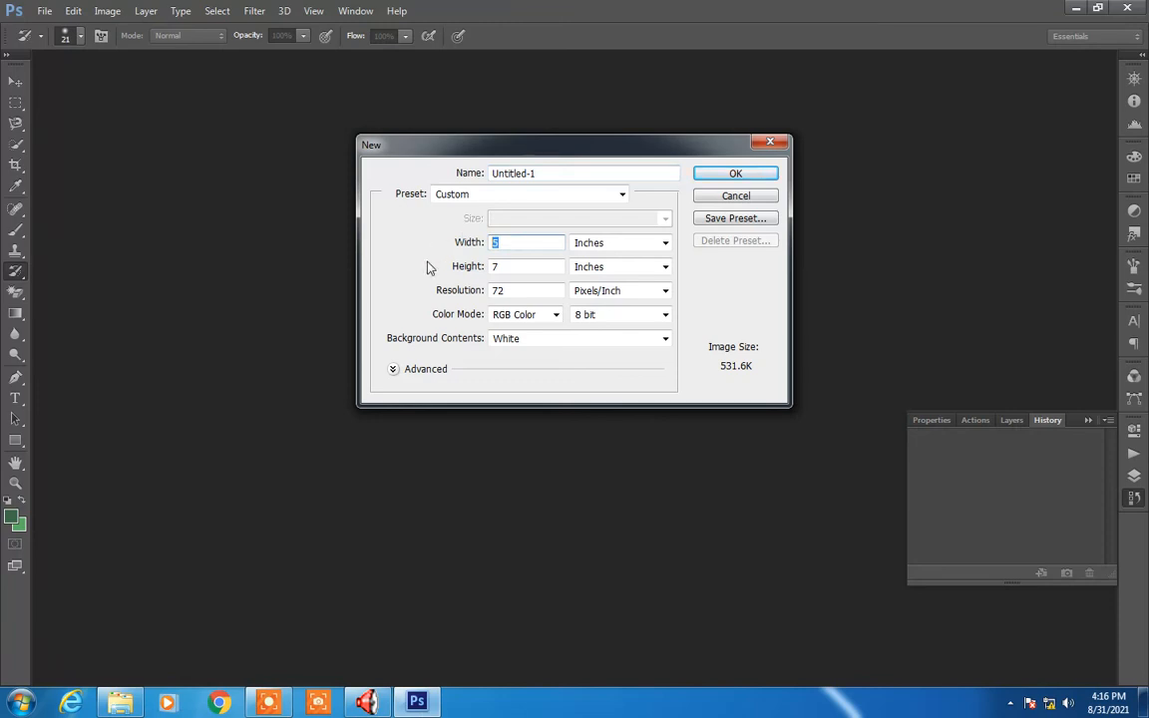
text(8)
click(502, 268)
text(10)
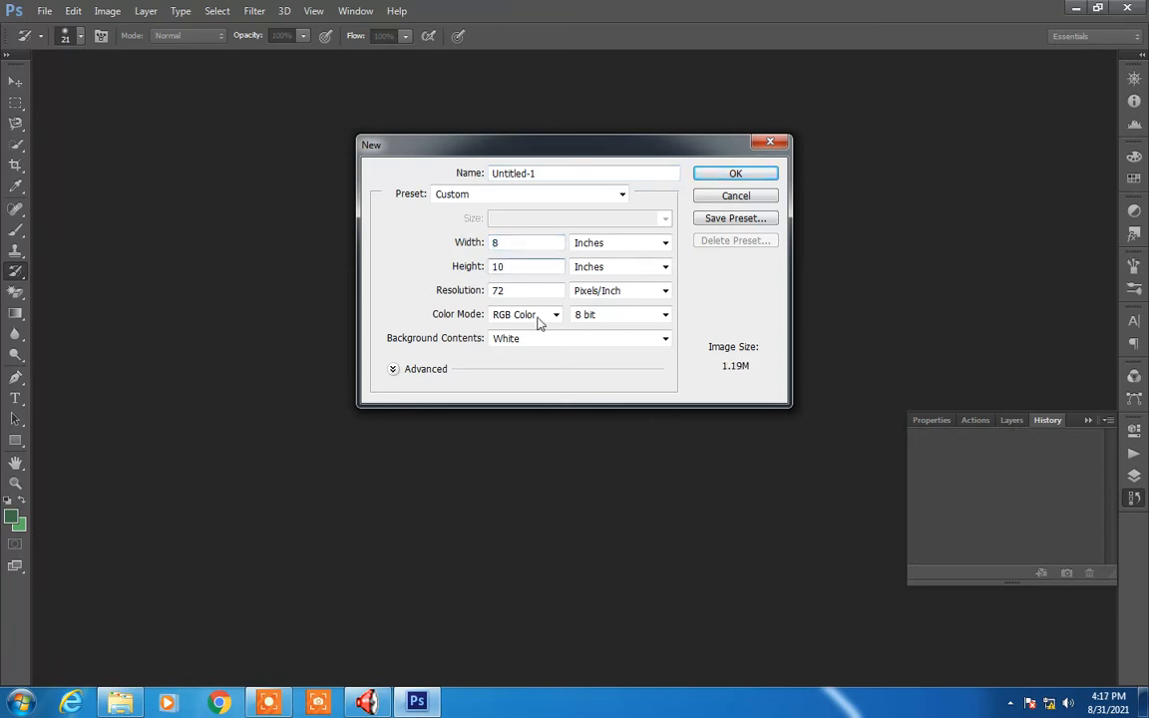
click(739, 175)
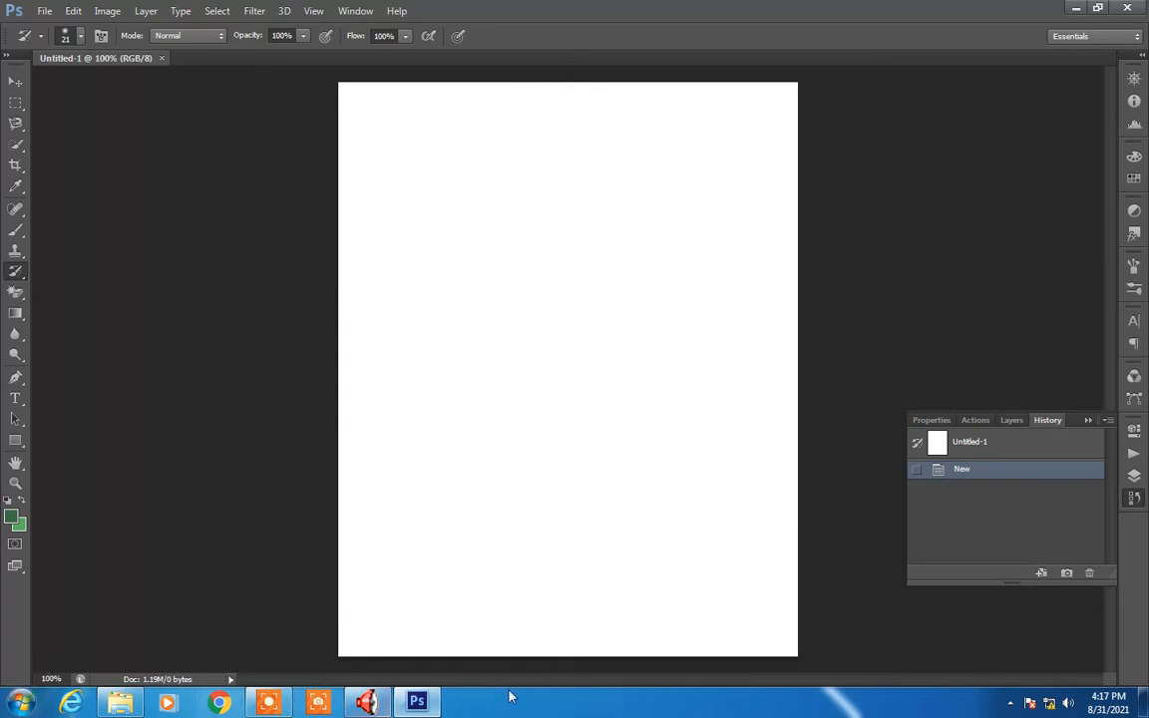
Fill the canvas with a linear green gradient using the Gradient Tool, dark green at the bottom edge to light green at the top.
click(15, 316)
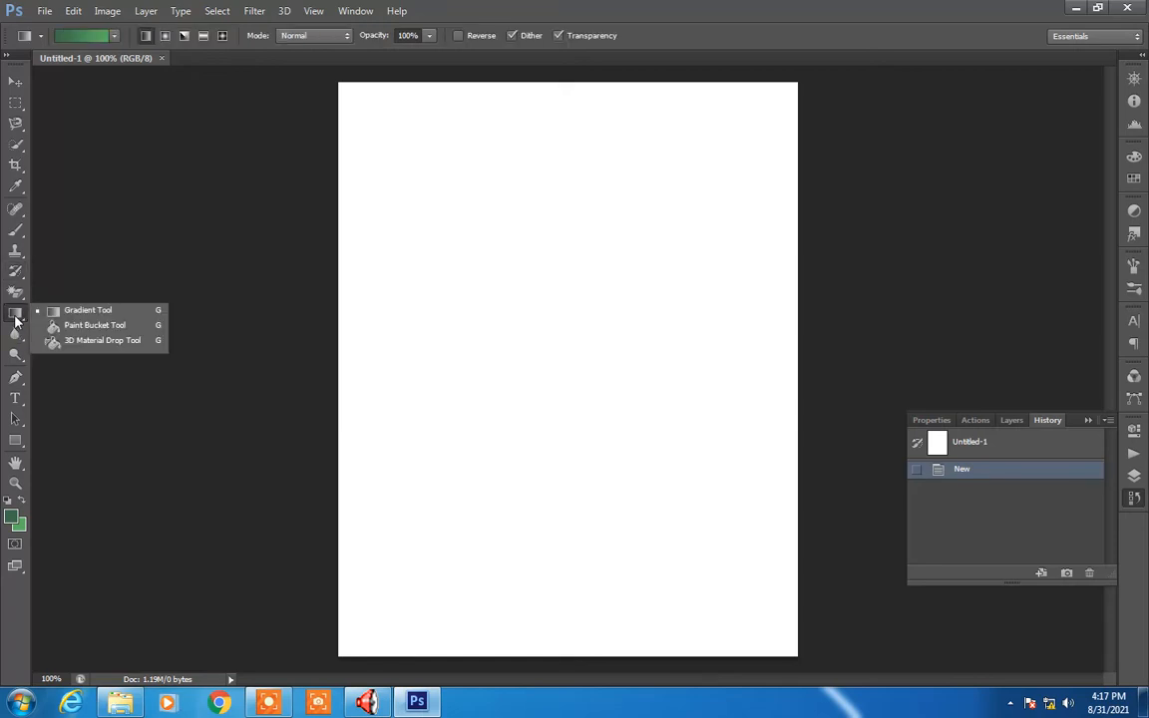
click(67, 313)
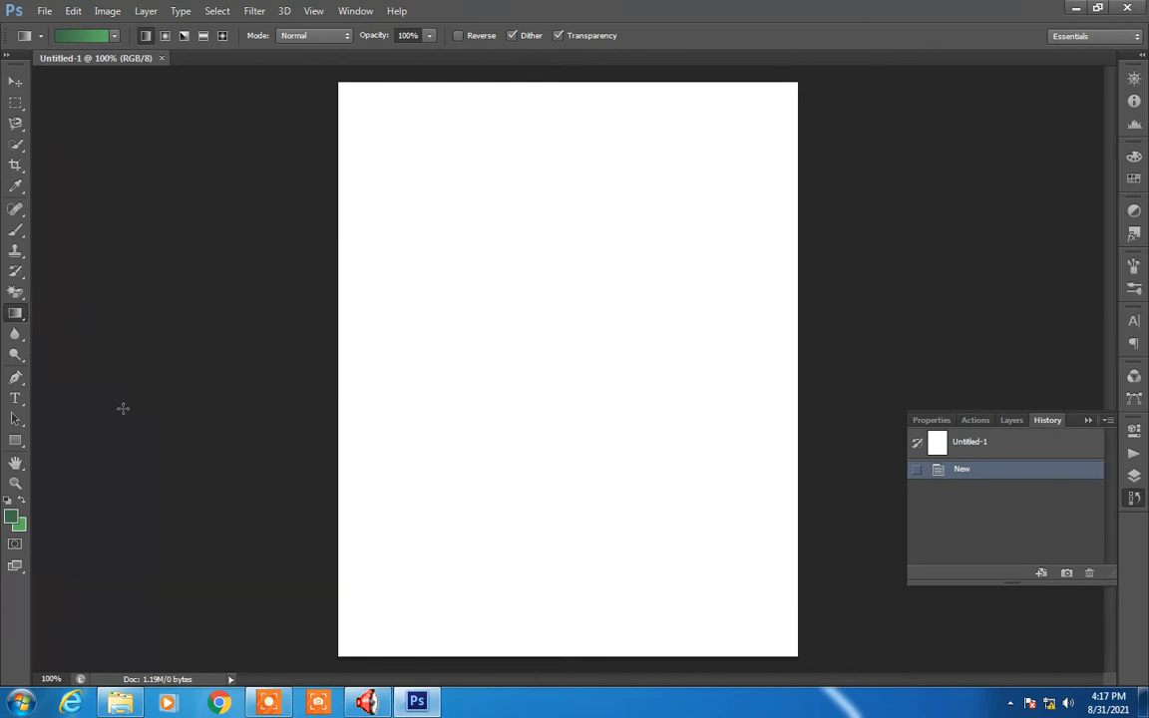
click(113, 36)
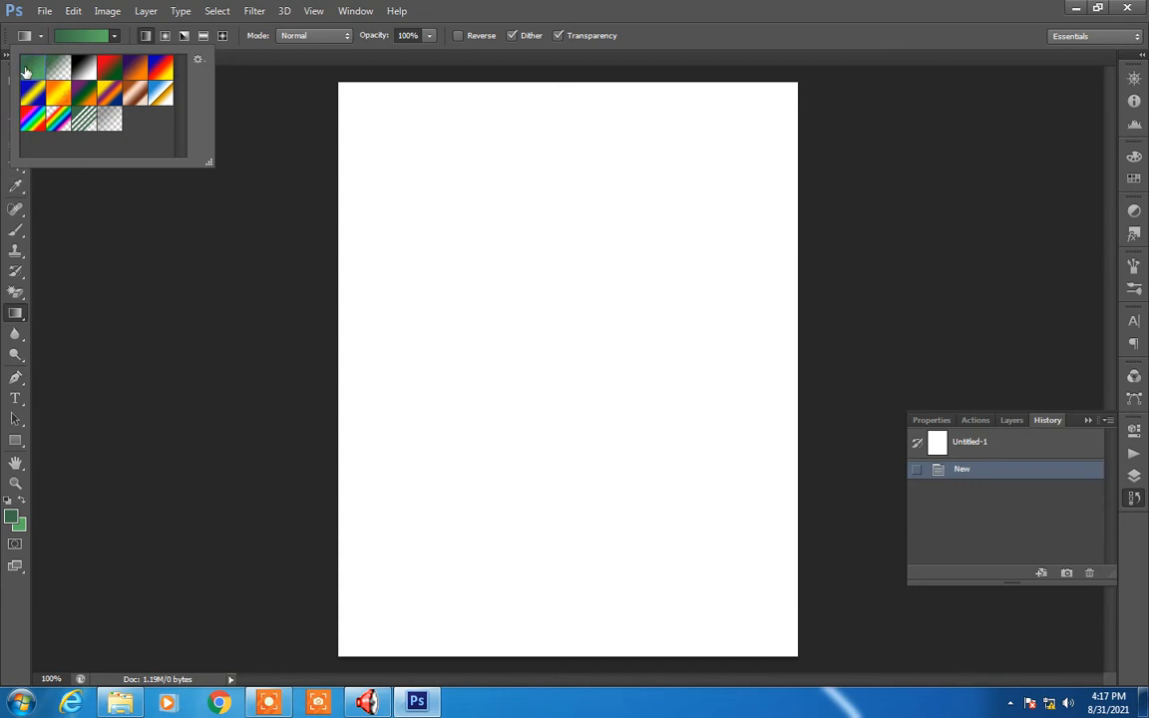
click(73, 524)
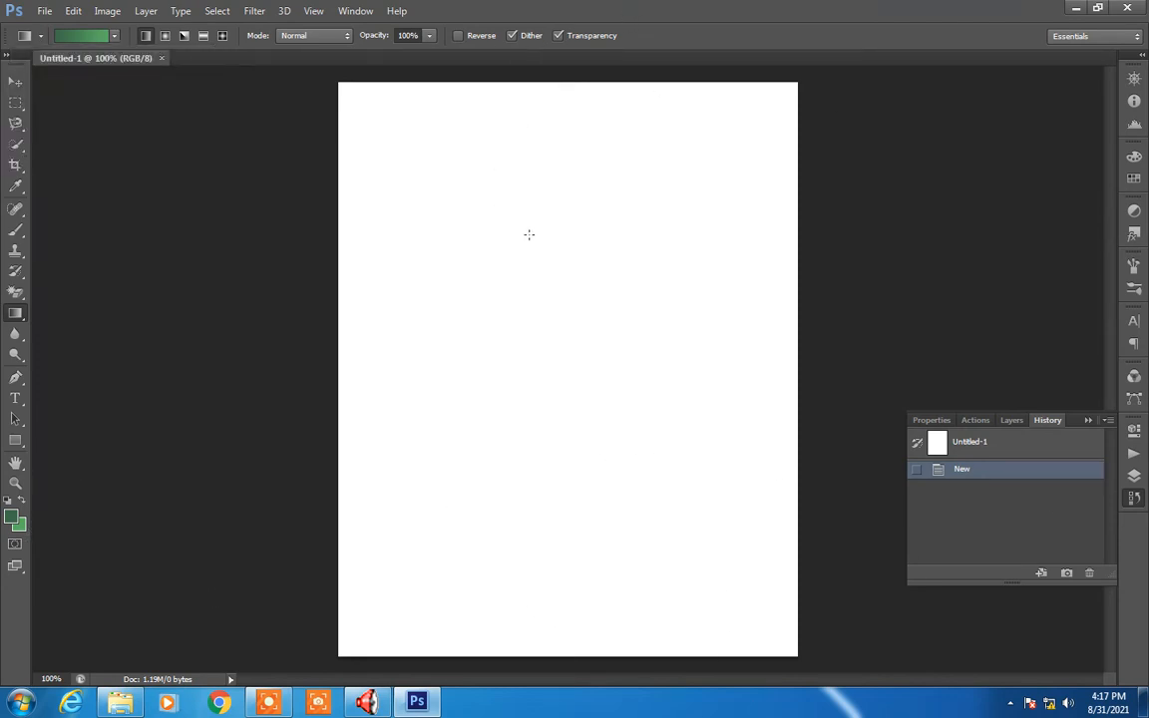
click(13, 518)
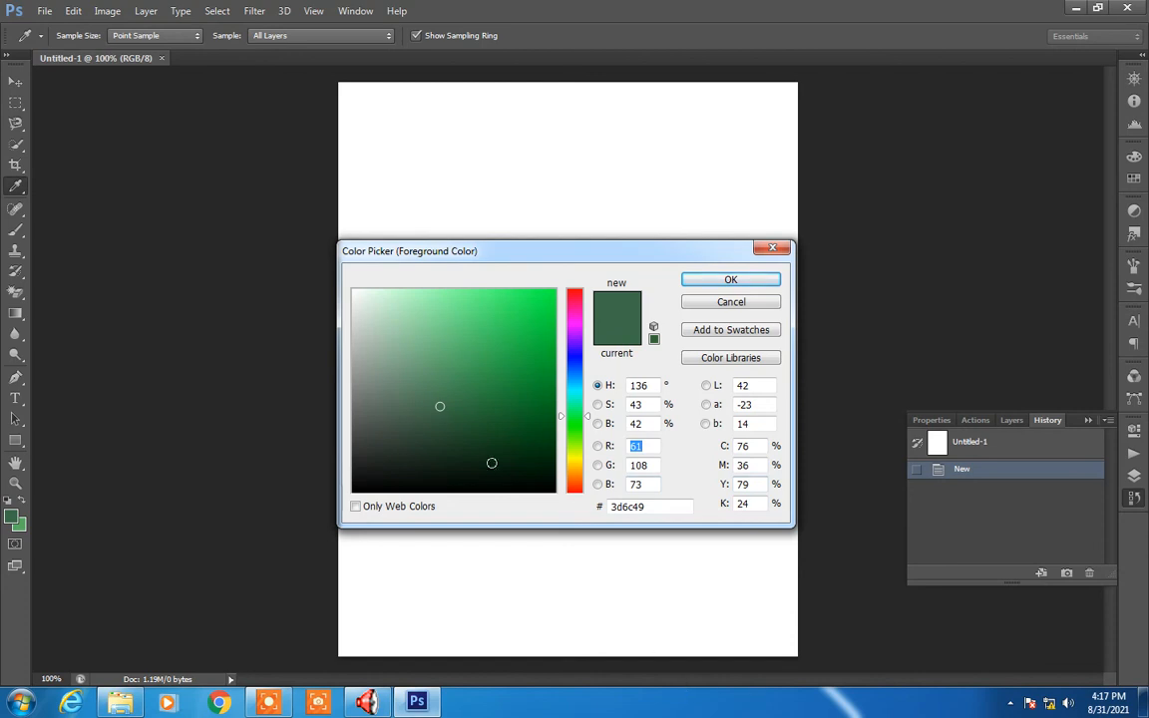
click(731, 279)
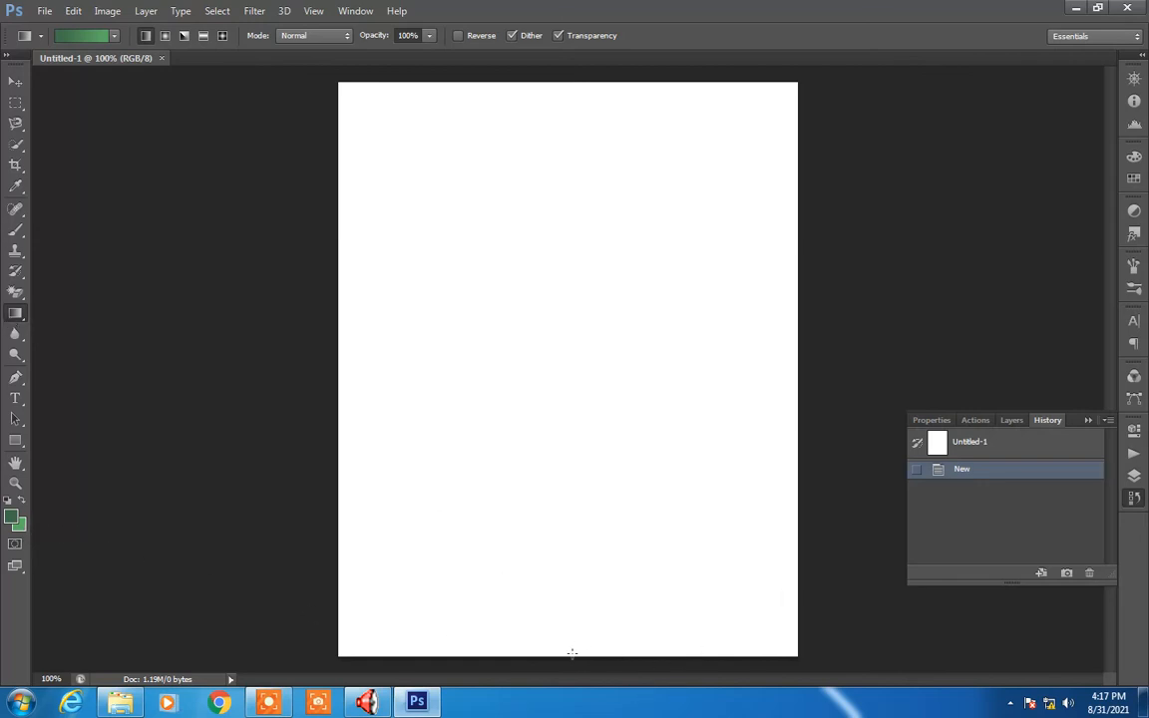
drag(571, 653, 576, 95)
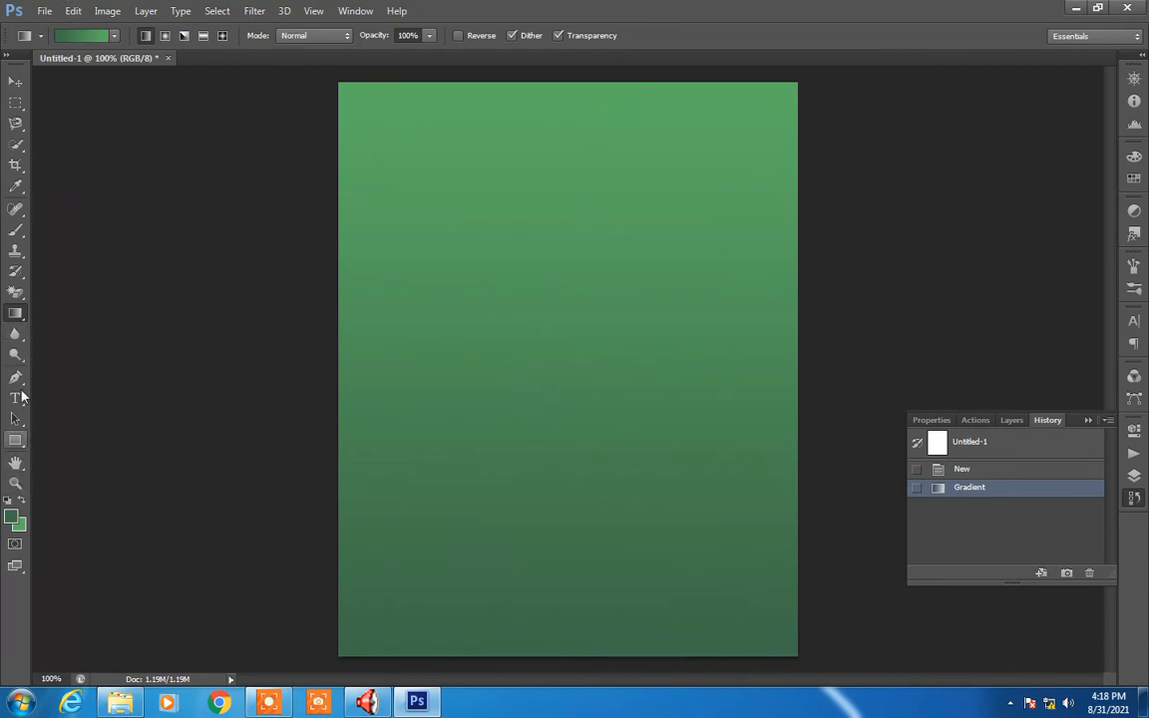
Paint rows of grass over the whole green canvas using the Brush Tool with the 134 px grass brush.
click(16, 232)
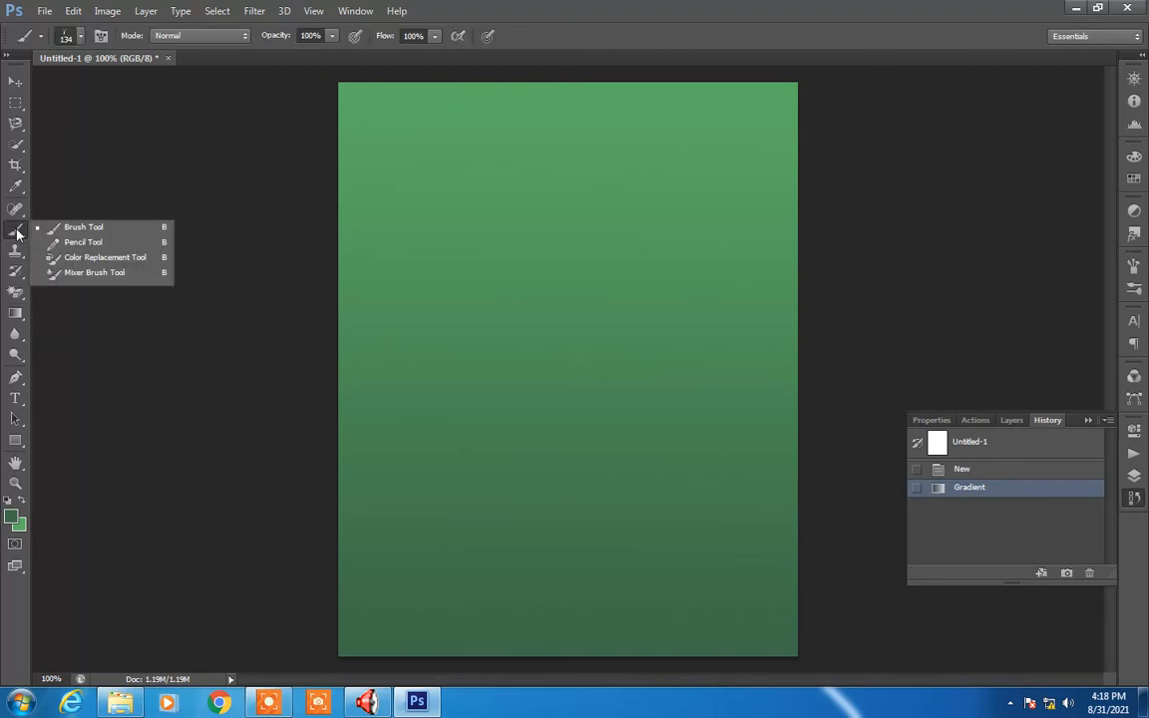
click(97, 227)
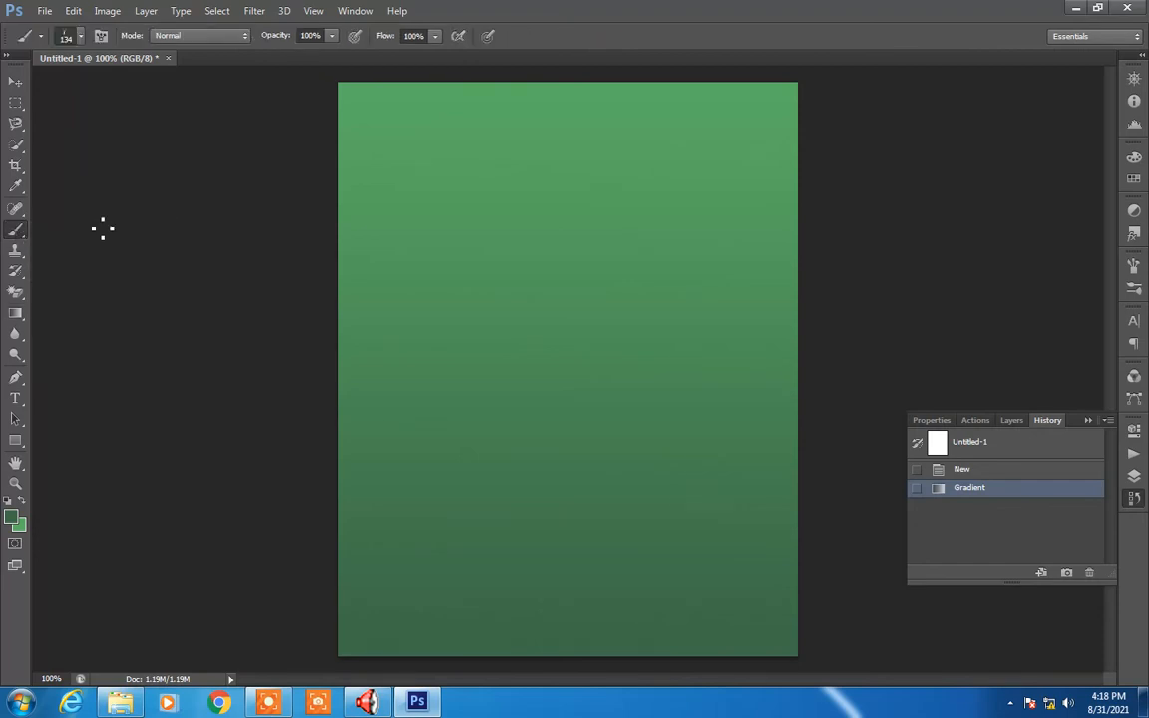
click(80, 37)
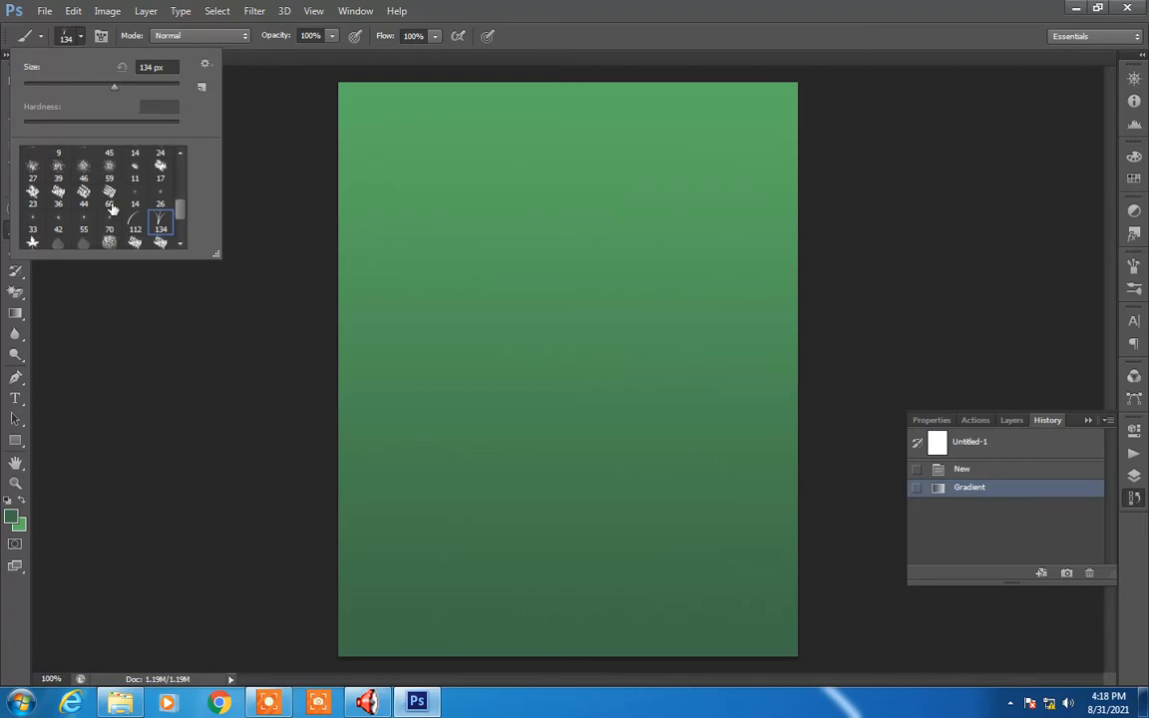
scroll(111, 207, down, 3)
scroll(111, 207, up, 8)
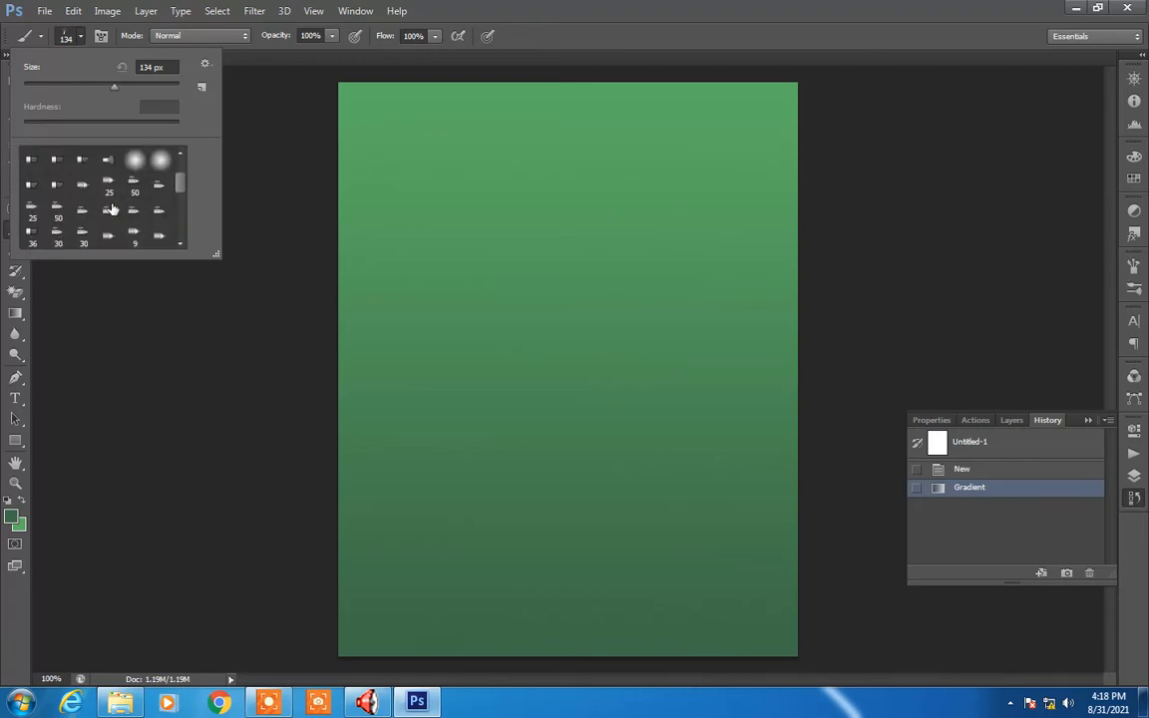
scroll(112, 208, down, 1)
scroll(112, 207, down, 6)
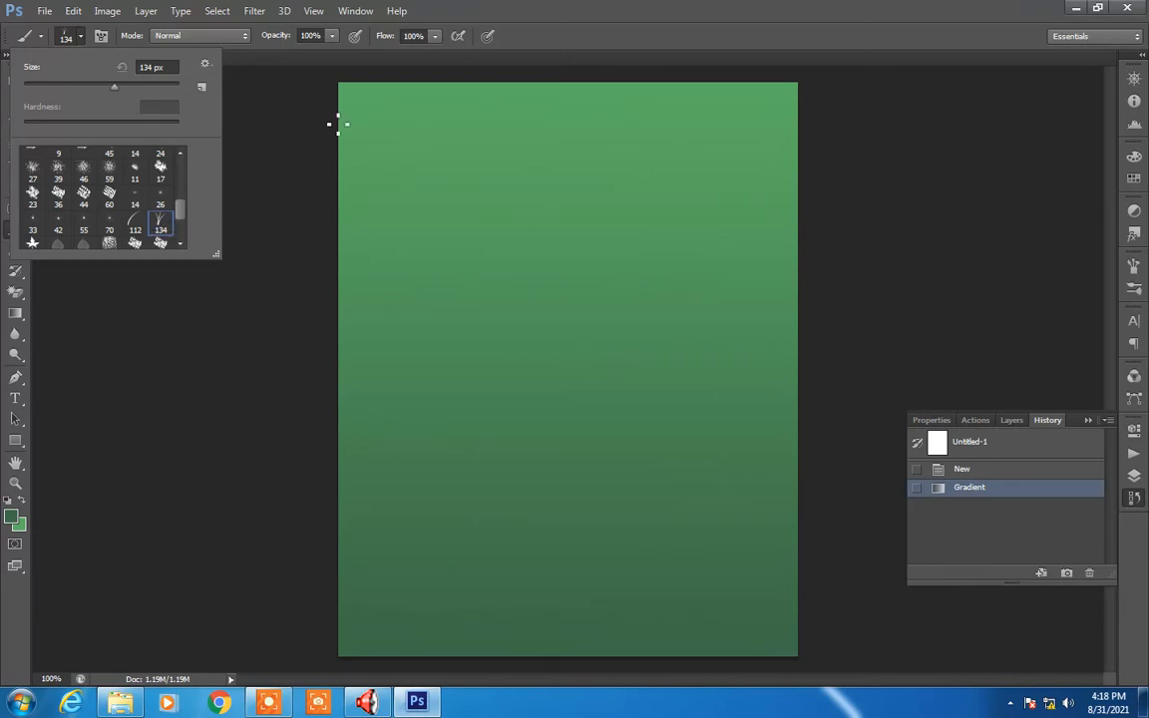
drag(351, 112, 769, 148)
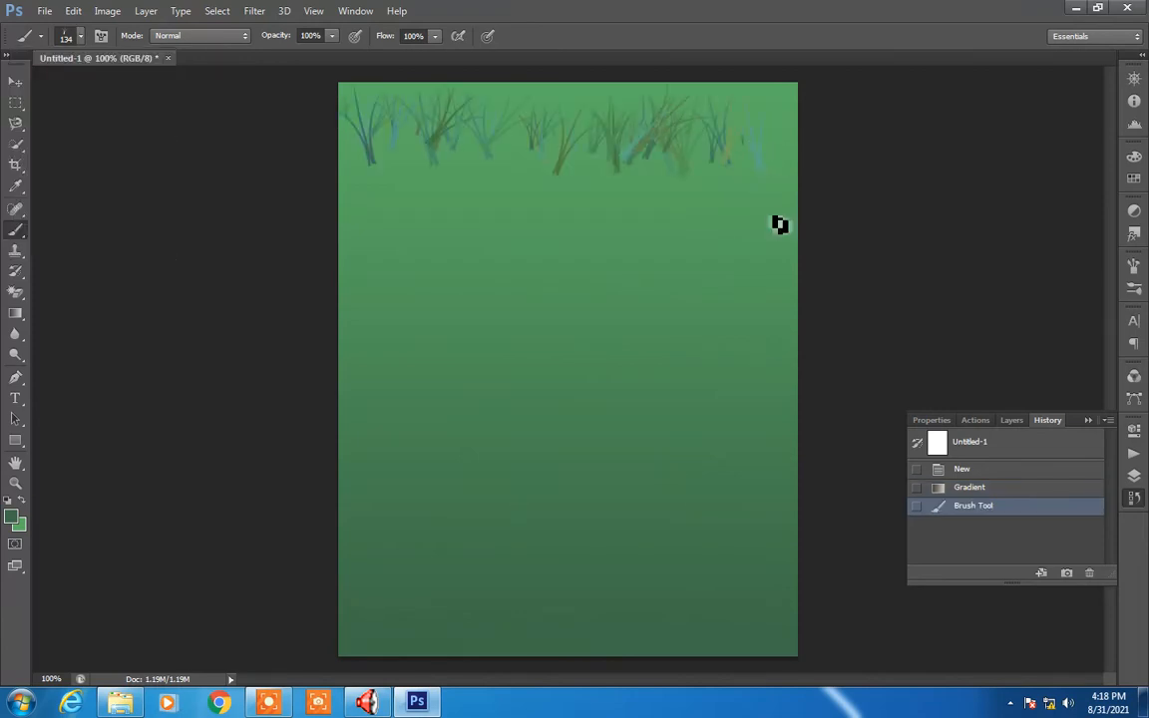
drag(777, 224, 351, 211)
drag(359, 274, 744, 275)
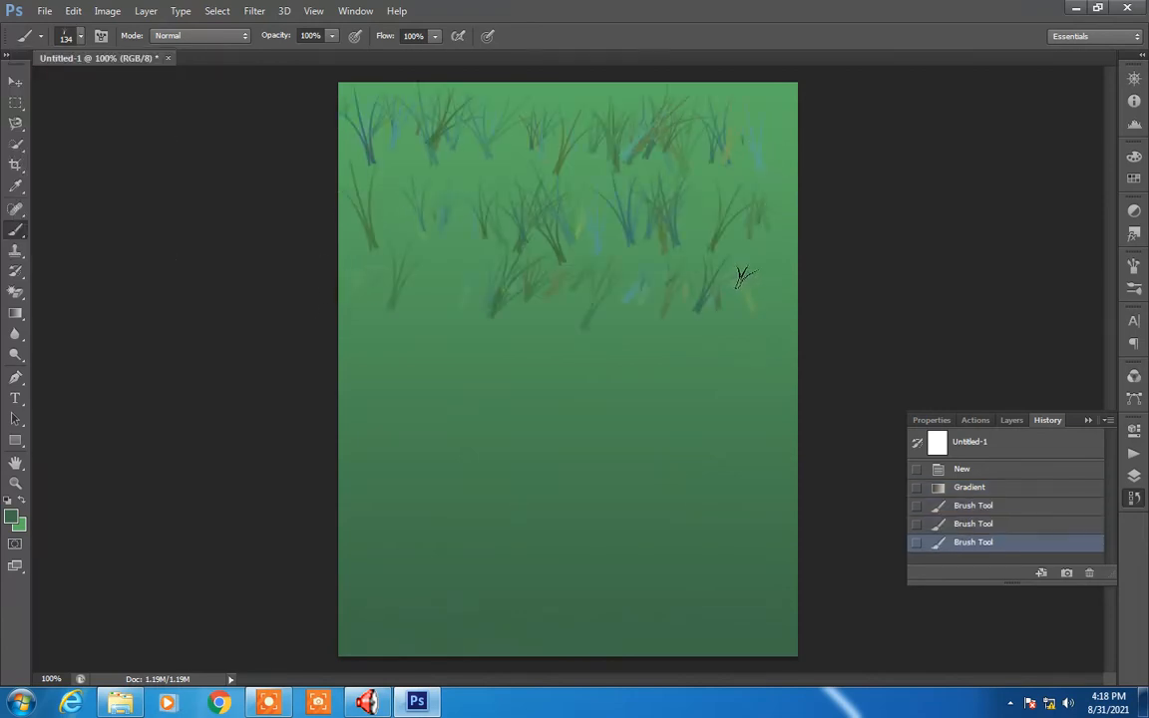
drag(359, 329, 787, 356)
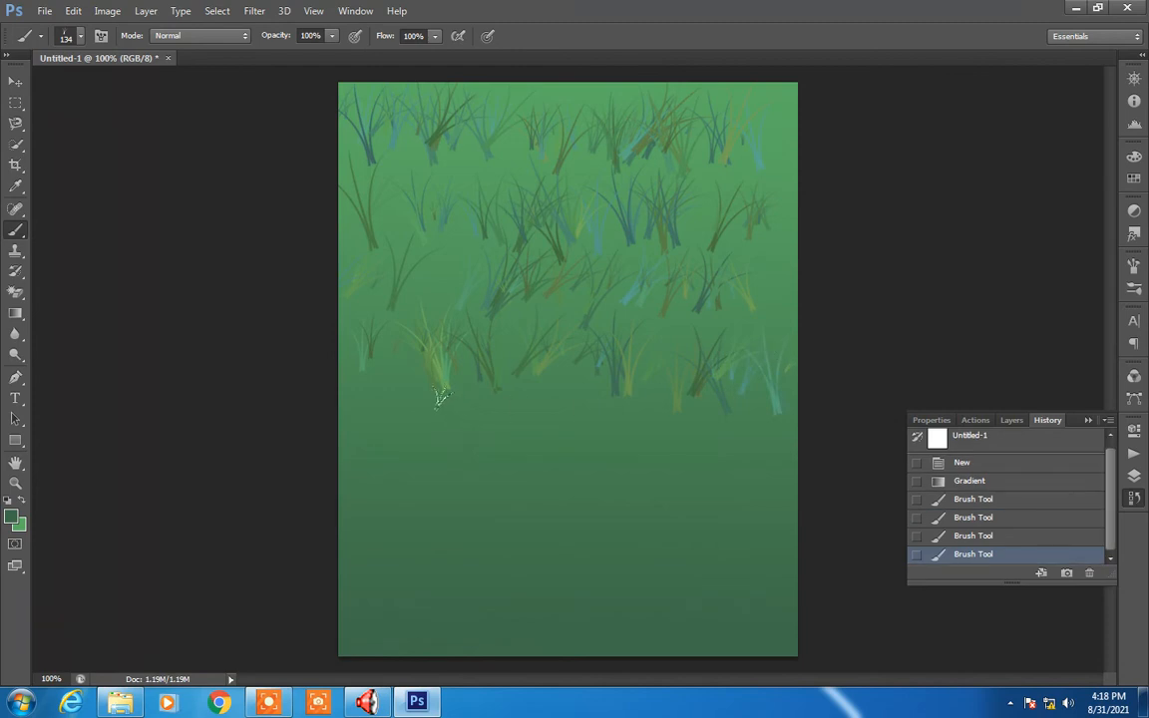
drag(354, 430, 738, 457)
drag(343, 483, 762, 475)
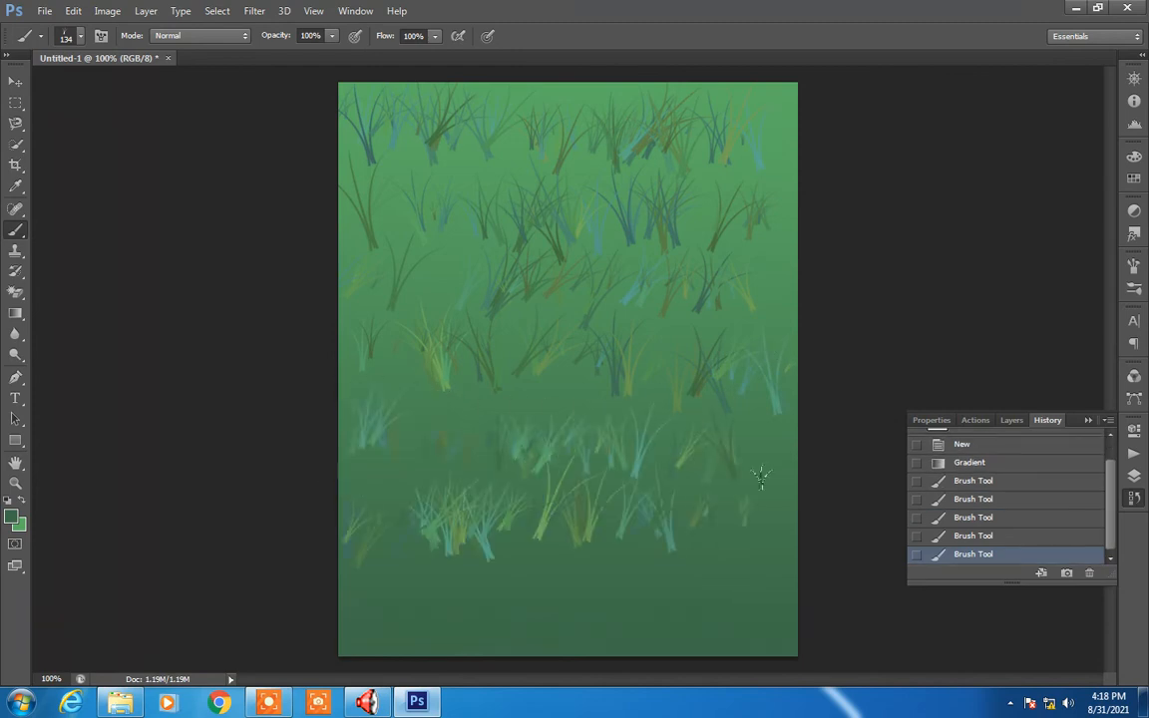
mouse_move(741, 530)
mouse_down()
mouse_move(286, 533)
mouse_move(332, 578)
mouse_move(749, 590)
mouse_move(670, 621)
mouse_move(431, 610)
mouse_move(345, 579)
mouse_move(747, 556)
mouse_move(693, 514)
mouse_move(368, 426)
mouse_move(836, 418)
mouse_move(356, 313)
mouse_move(666, 374)
mouse_move(310, 385)
mouse_up()
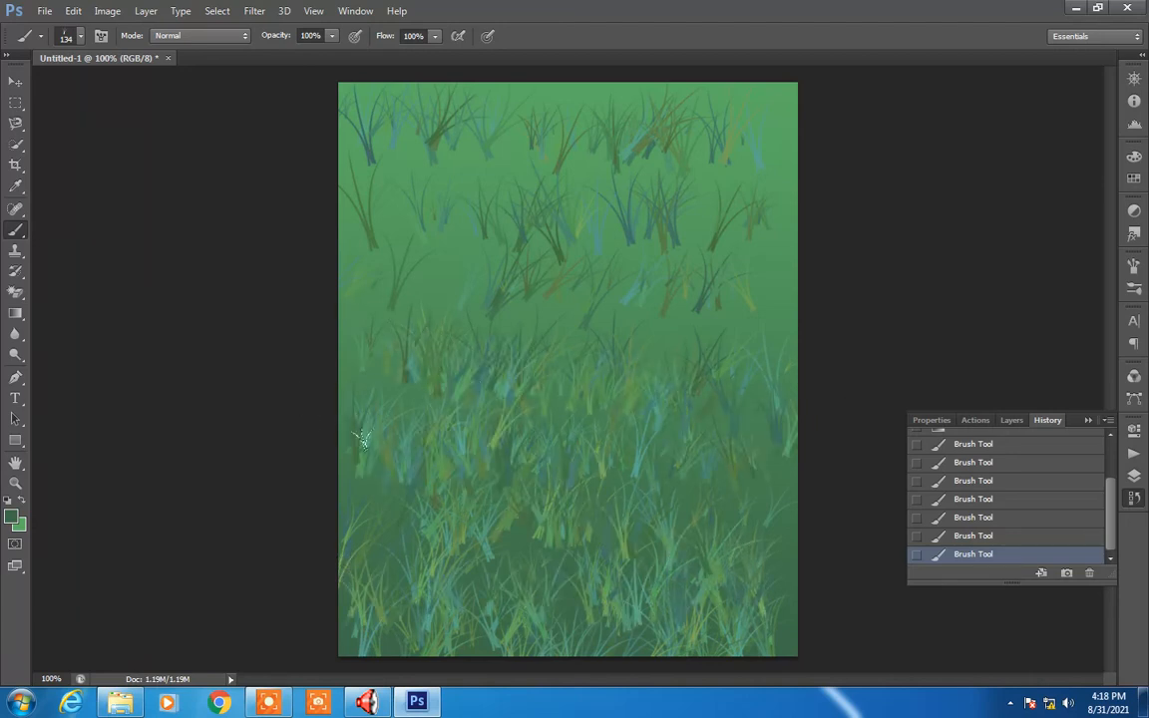
mouse_move(796, 344)
mouse_down()
mouse_move(224, 310)
mouse_move(332, 248)
mouse_move(673, 275)
mouse_move(988, 280)
mouse_move(967, 253)
mouse_move(307, 180)
mouse_move(346, 151)
mouse_move(707, 147)
mouse_move(842, 139)
mouse_move(879, 122)
mouse_move(477, 68)
mouse_move(300, 71)
mouse_move(358, 142)
mouse_move(338, 206)
mouse_move(526, 224)
mouse_move(335, 254)
mouse_move(415, 253)
mouse_move(398, 323)
mouse_up()
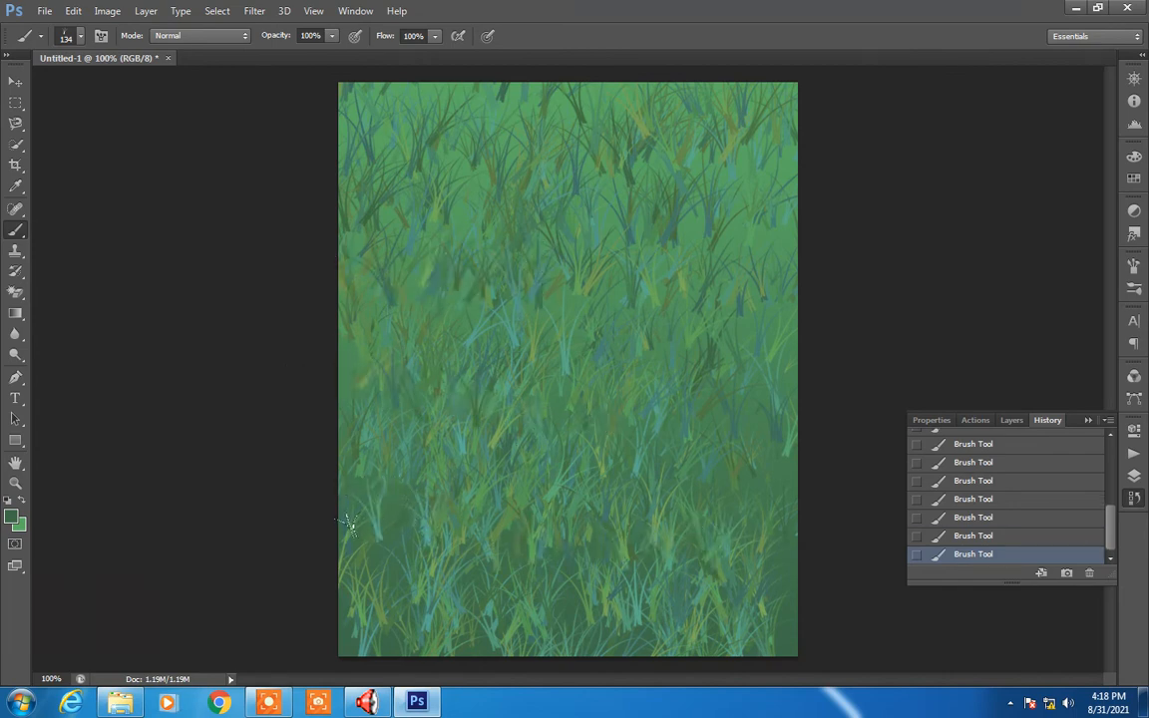
drag(313, 472, 936, 531)
drag(654, 387, 888, 504)
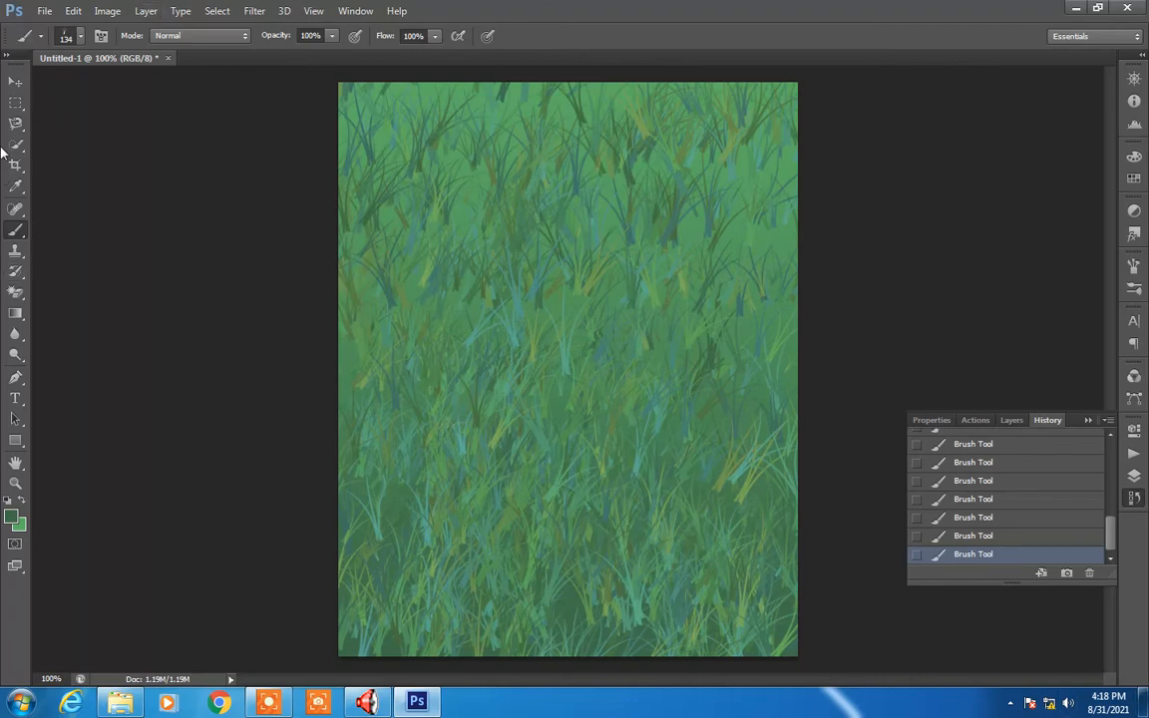
Open the farmer PNG image from the images folder.
click(43, 12)
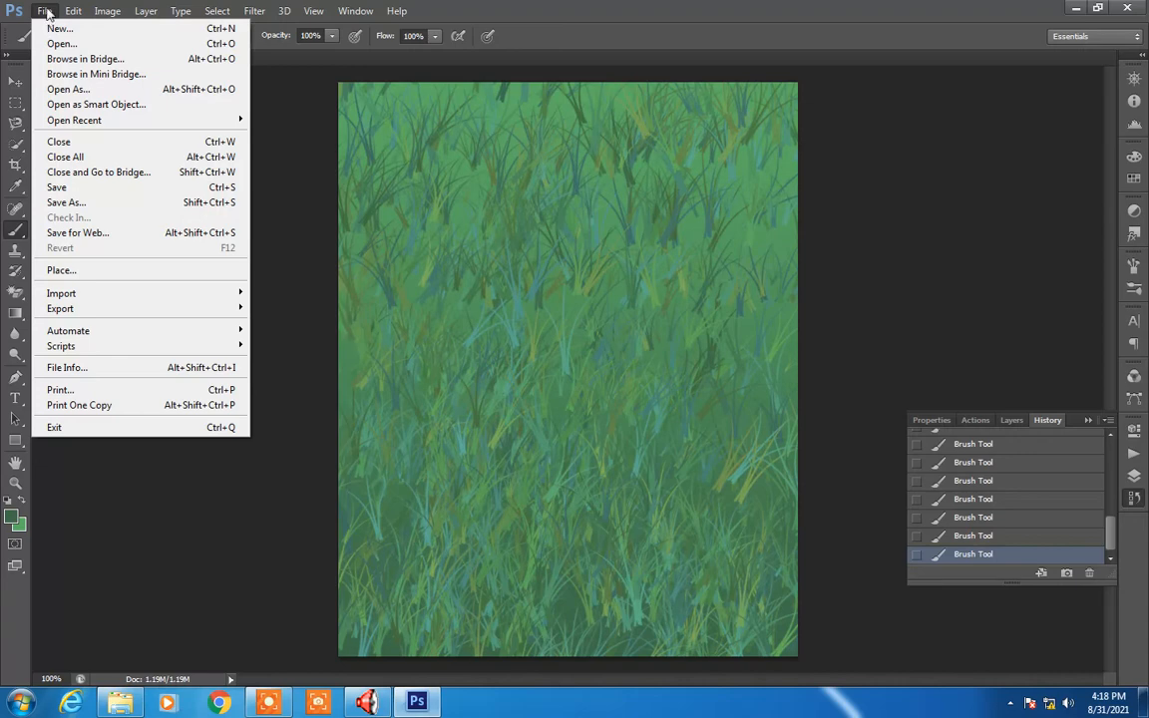
click(56, 45)
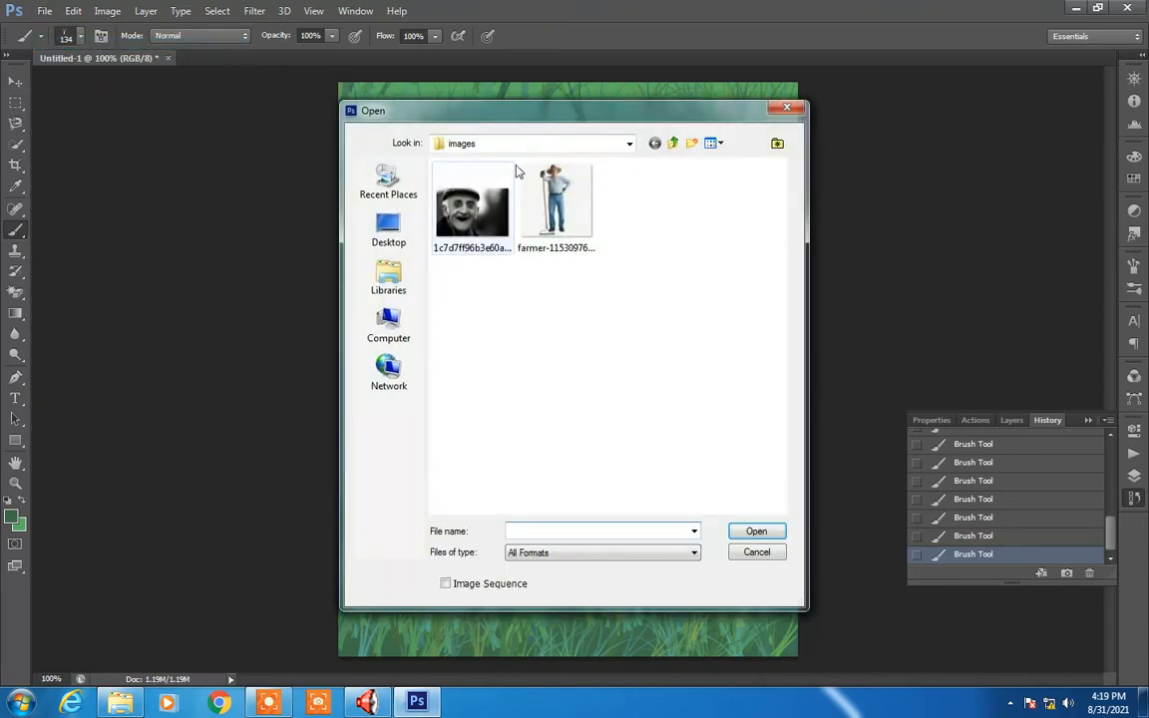
double_click(564, 215)
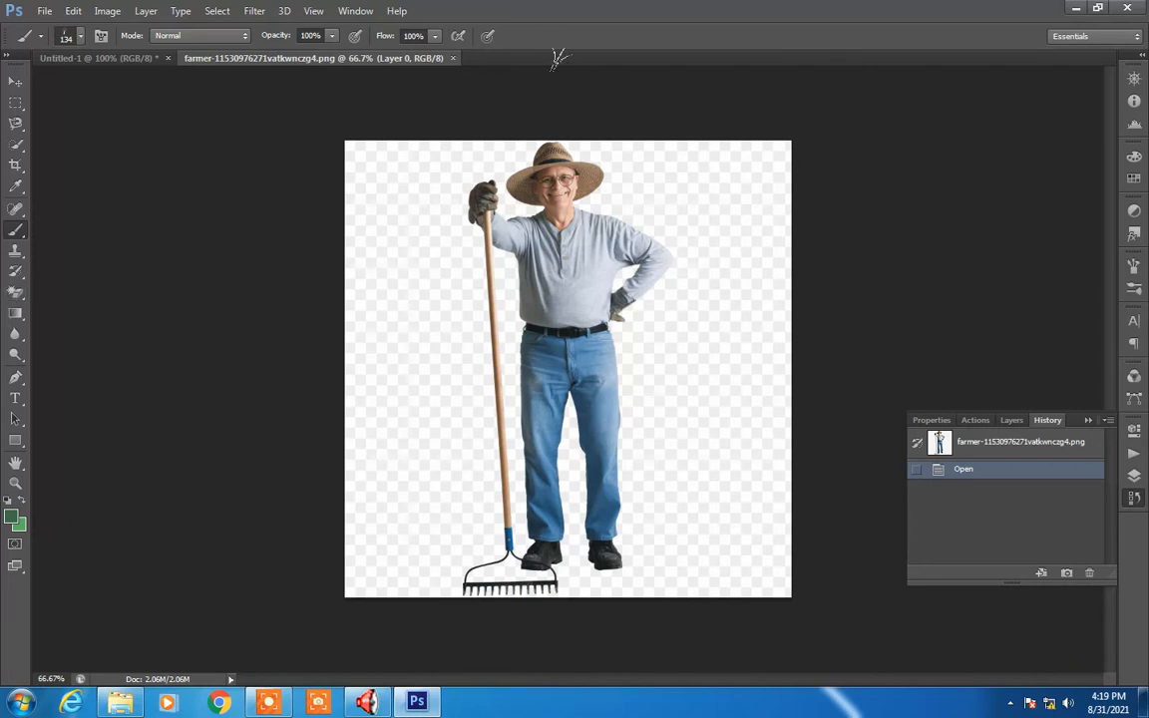
Erase the fake checkered background along both of the farmer's shoulders with the 29 px Eraser Tool.
click(12, 293)
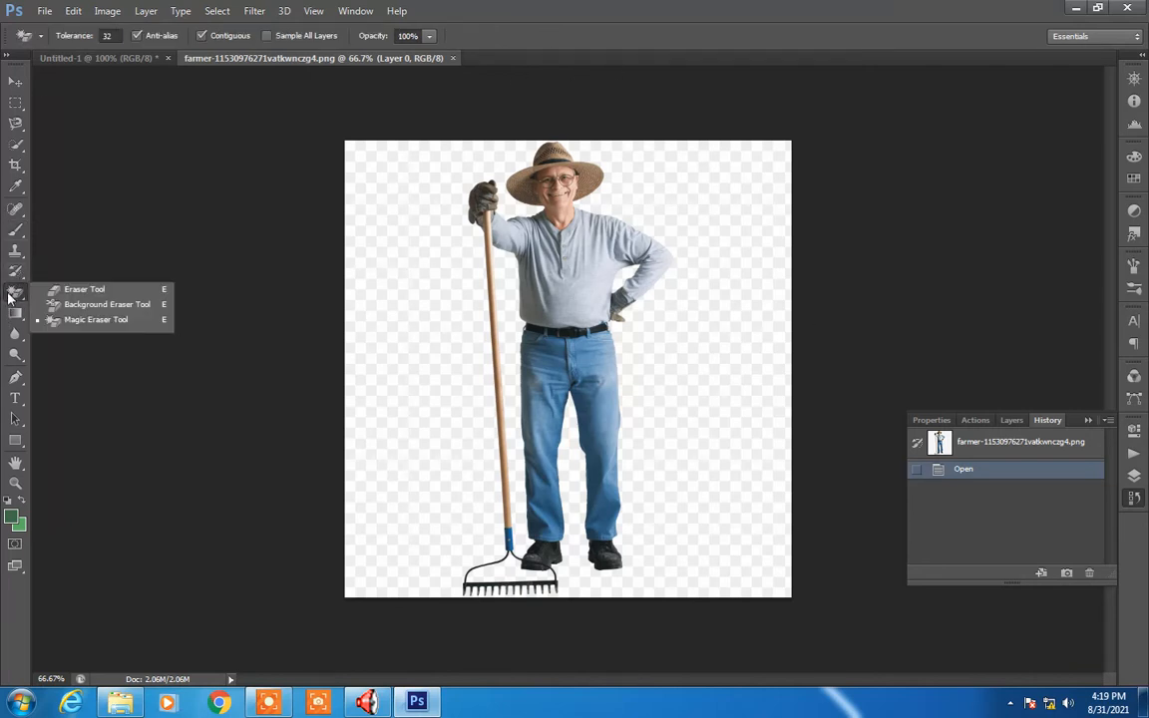
click(84, 290)
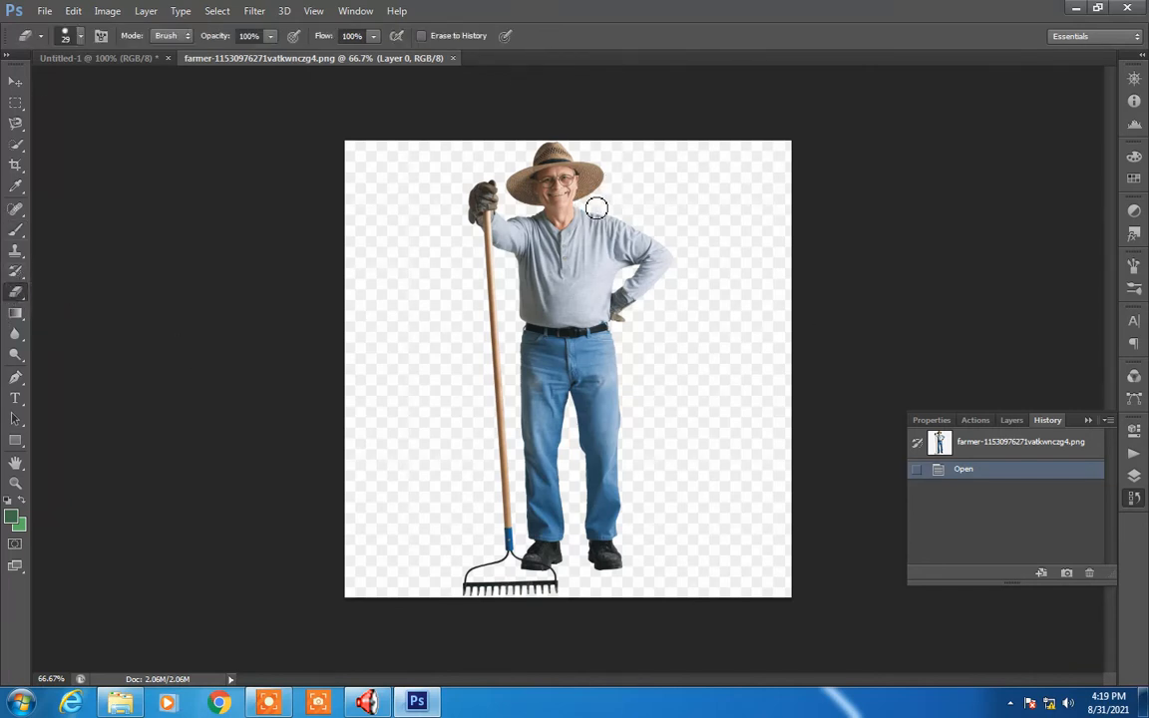
mouse_move(598, 210)
mouse_down()
mouse_move(624, 210)
mouse_move(688, 253)
mouse_up()
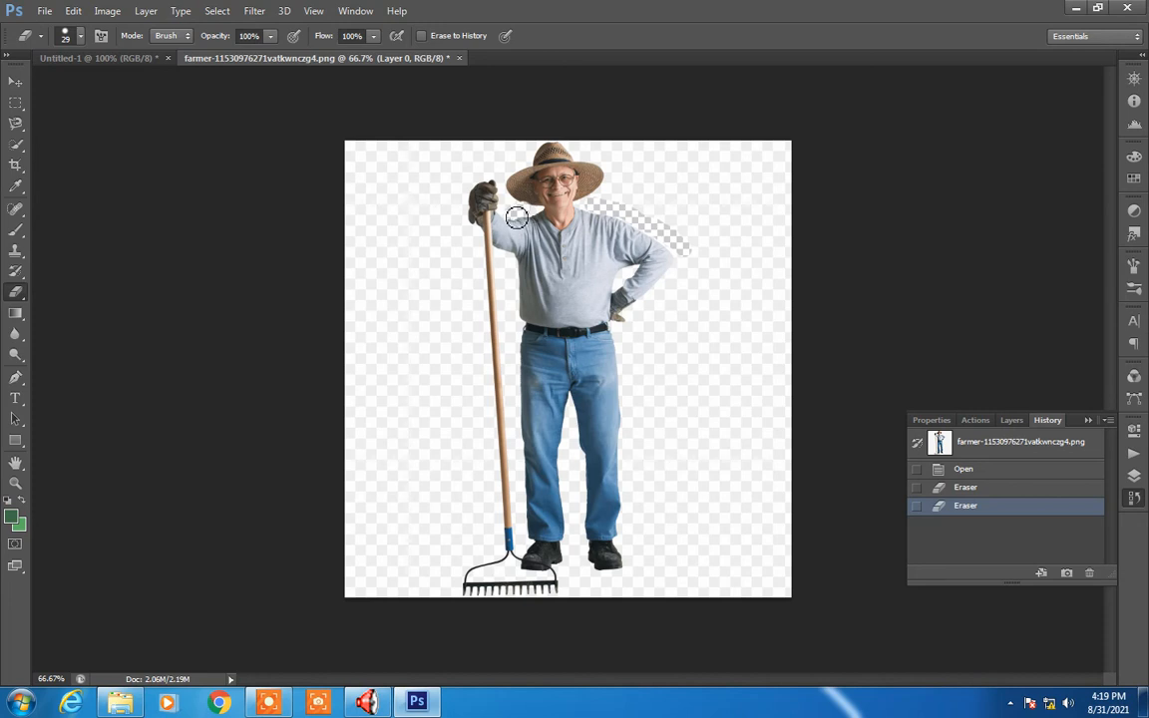
click(464, 196)
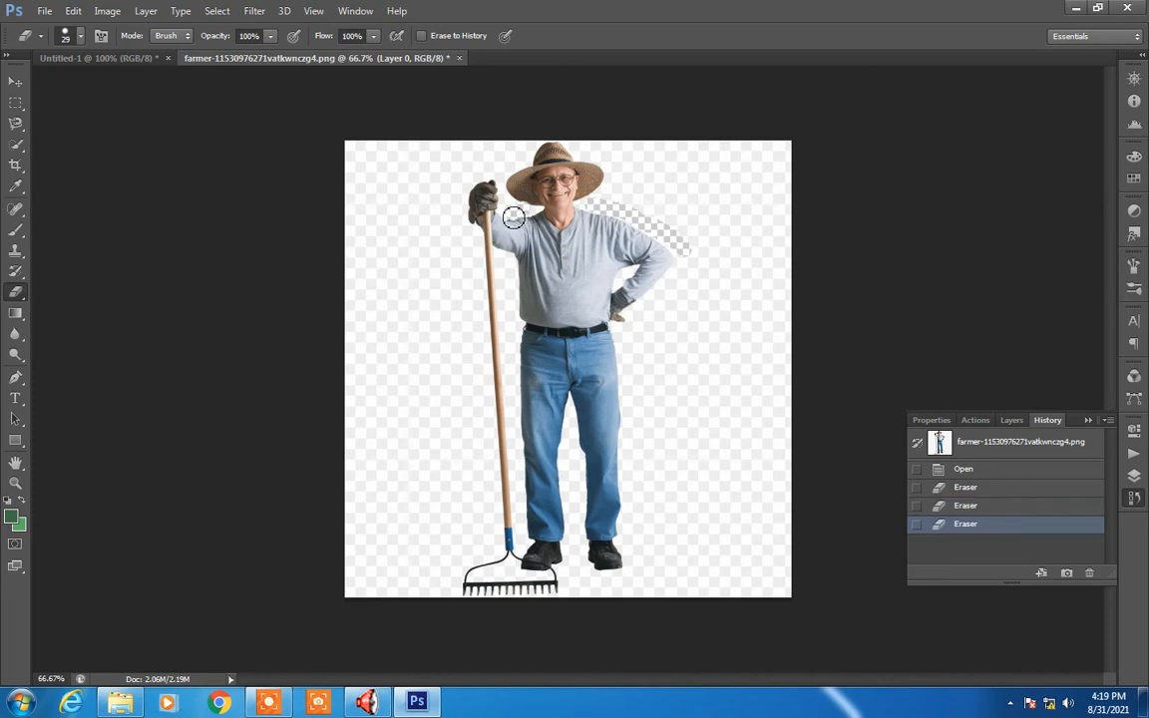
Try removing the farmer's background with the Magic Eraser Tool at tolerance 32, and undo it.
right_click(15, 292)
click(61, 320)
click(354, 345)
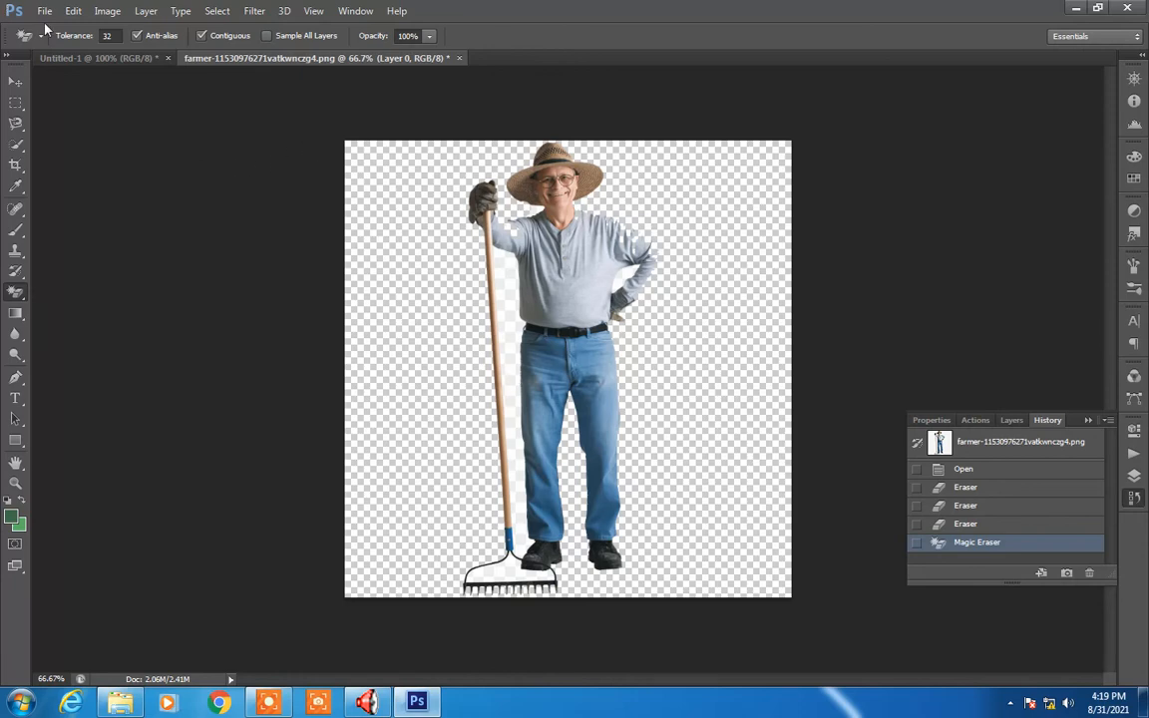
click(73, 10)
click(84, 29)
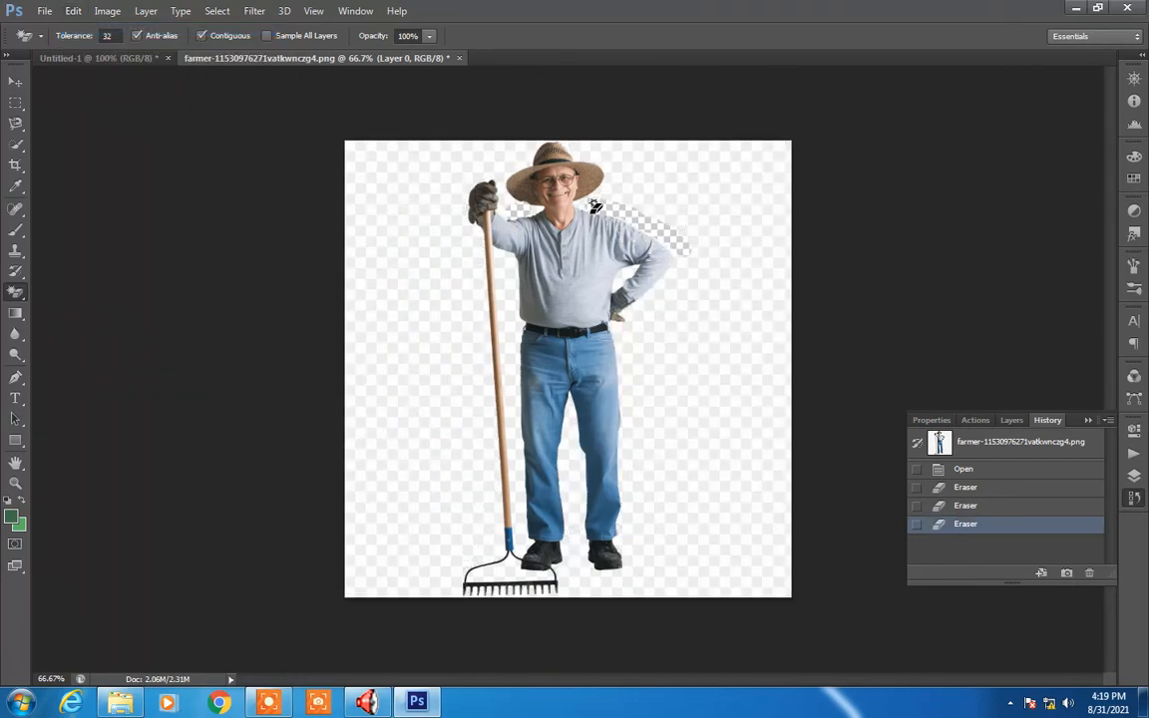
Erase more of the fake checkered background around the farmer's bent elbow and between the raised glove and neck with the 29 px Eraser Tool.
click(14, 293)
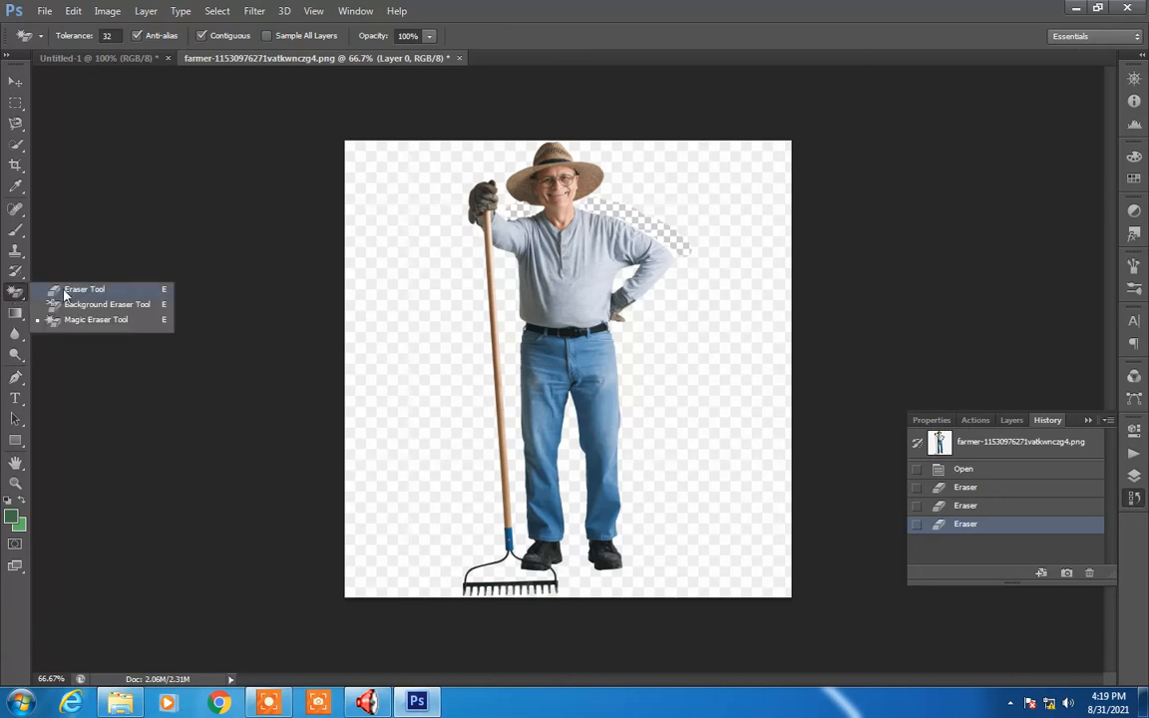
click(64, 293)
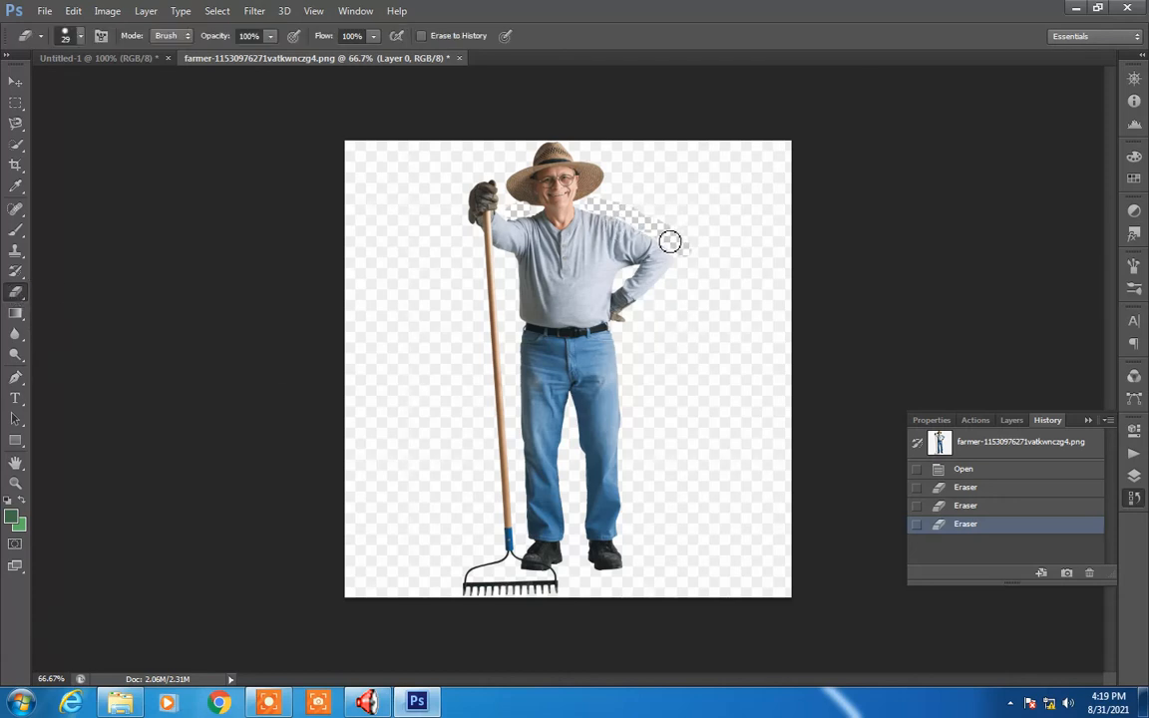
drag(671, 243, 680, 284)
click(509, 213)
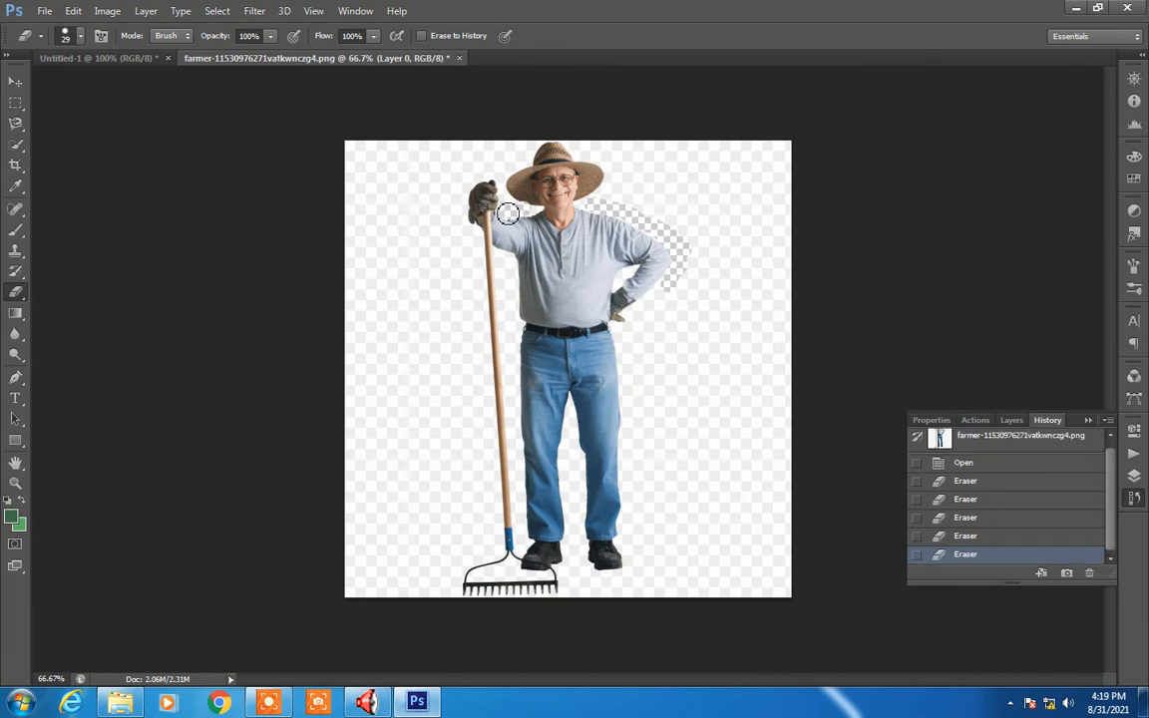
click(513, 214)
click(517, 217)
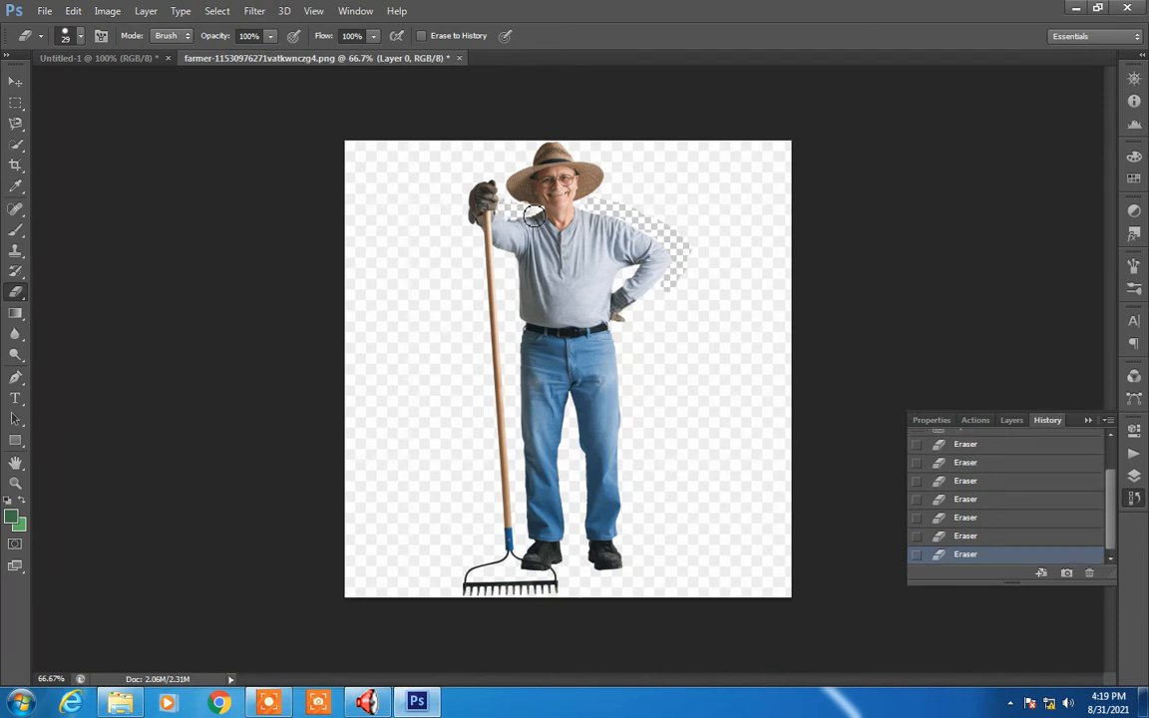
Try the Magic Eraser Tool at tolerance 32 on the background beside the rake handle, and undo it.
click(15, 270)
click(15, 291)
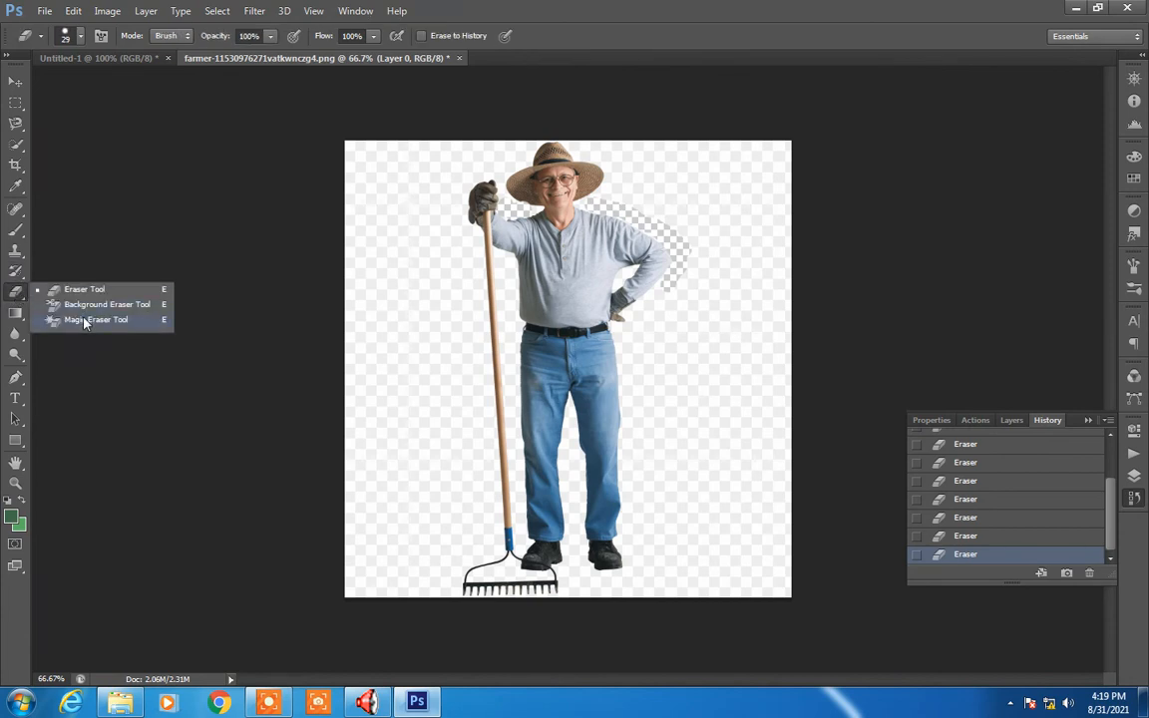
click(85, 320)
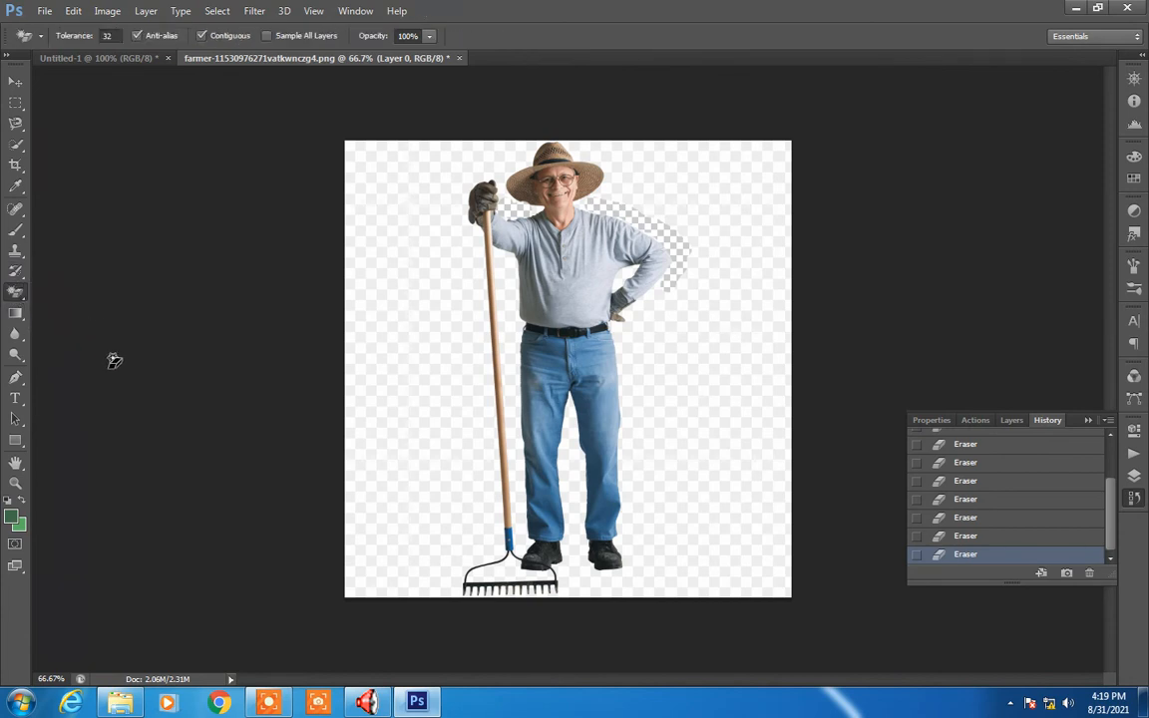
click(396, 330)
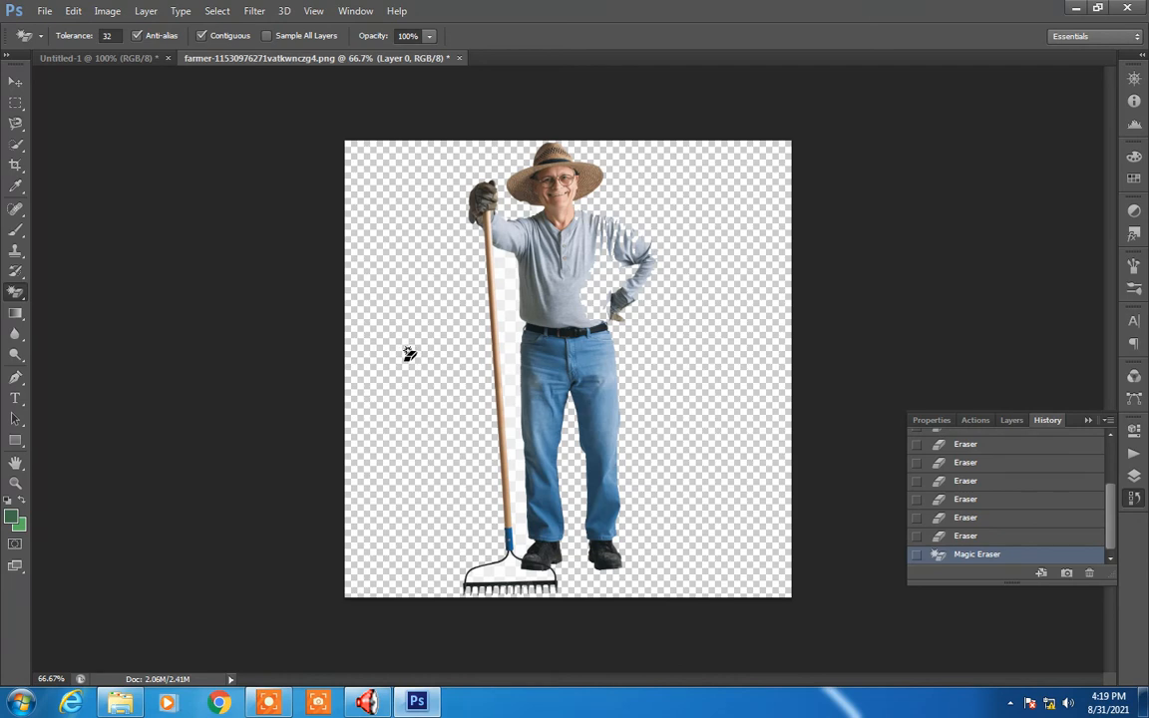
key(ctrl+z)
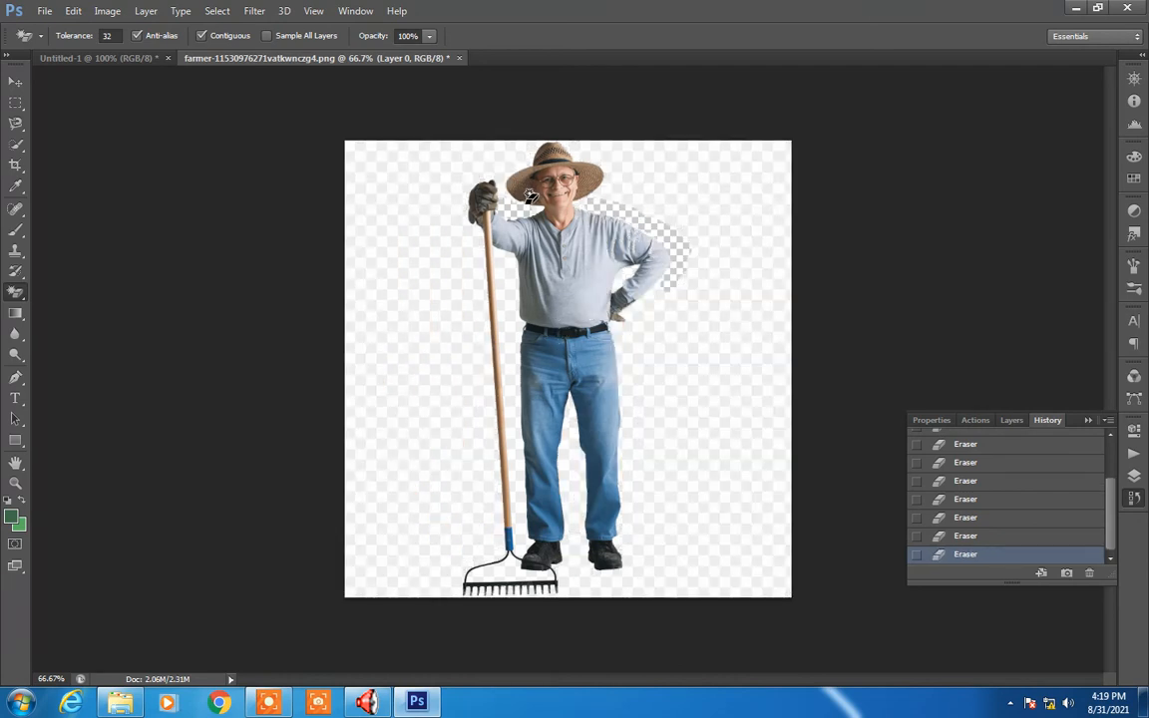
Set the Eraser Tool to 17 px and erase the background bordering the farmer's hat, shoulders and bent arm down to the hip.
right_click(15, 296)
click(70, 290)
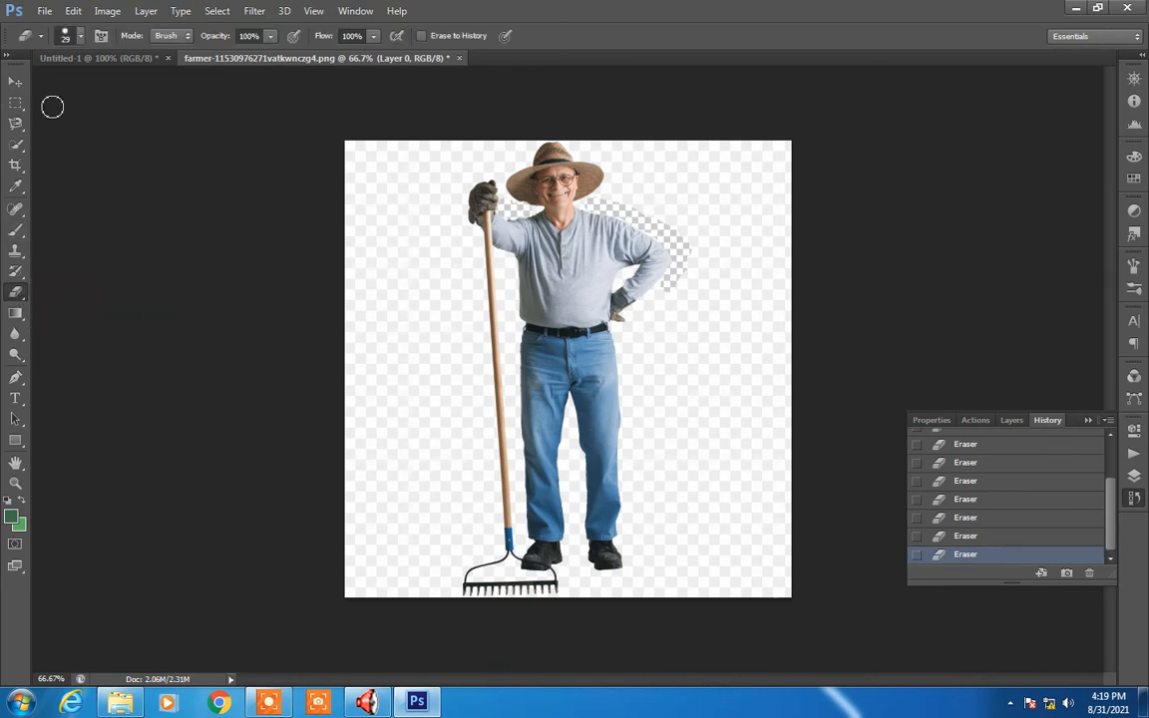
click(81, 37)
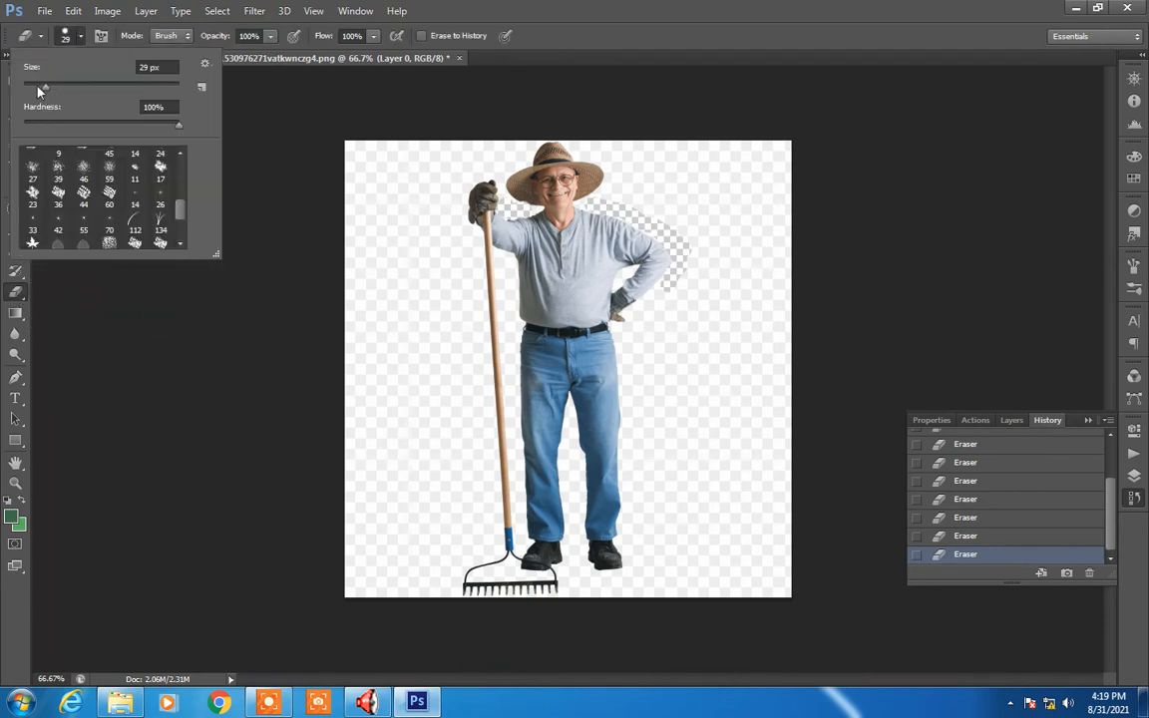
drag(38, 89, 35, 87)
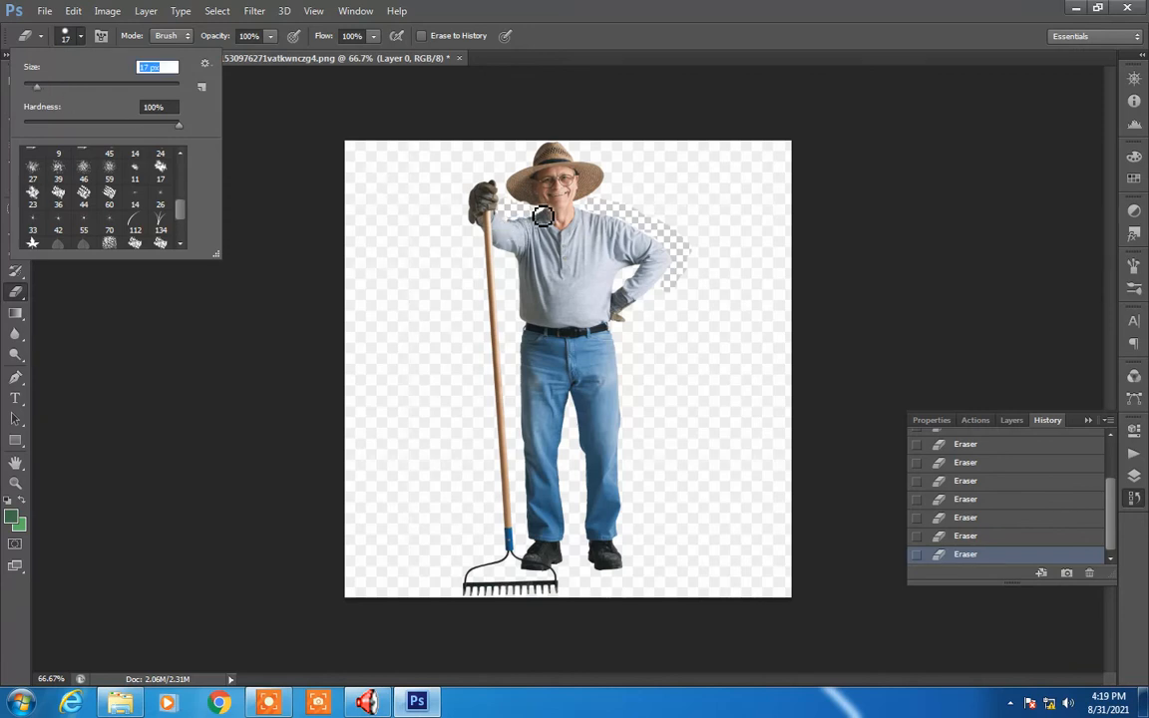
key(Return)
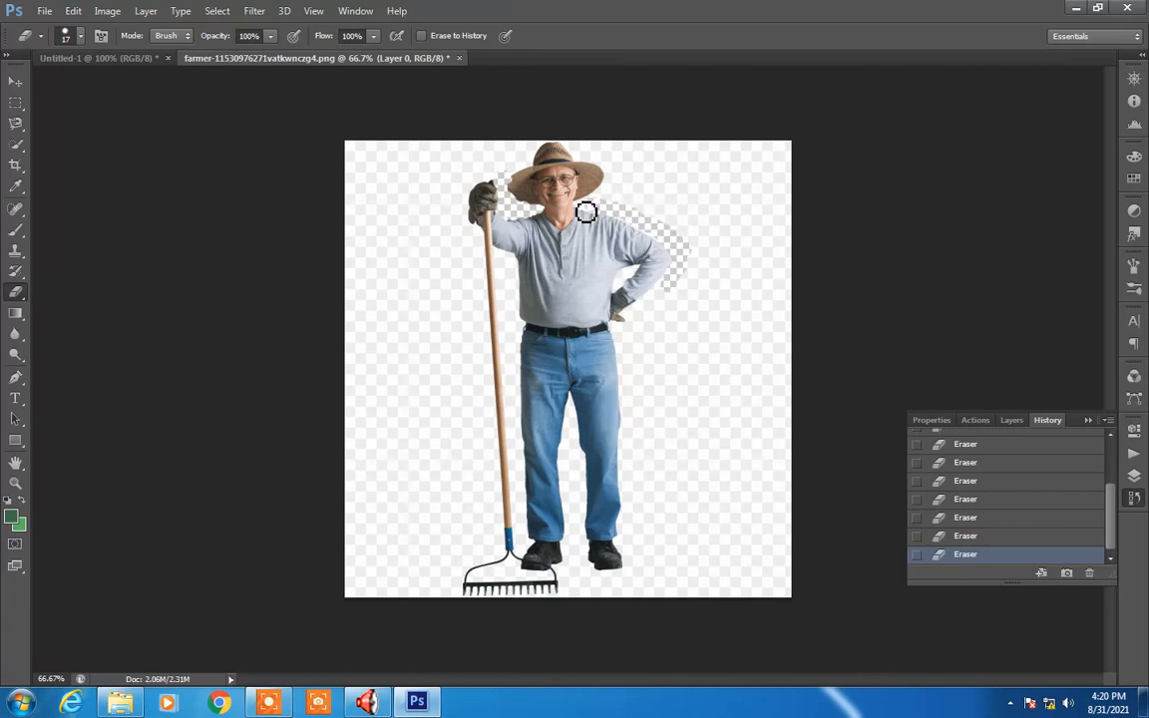
mouse_move(624, 220)
mouse_down()
mouse_move(684, 260)
mouse_move(645, 322)
mouse_move(669, 308)
mouse_move(677, 292)
mouse_move(653, 317)
mouse_move(682, 288)
mouse_move(630, 320)
mouse_up()
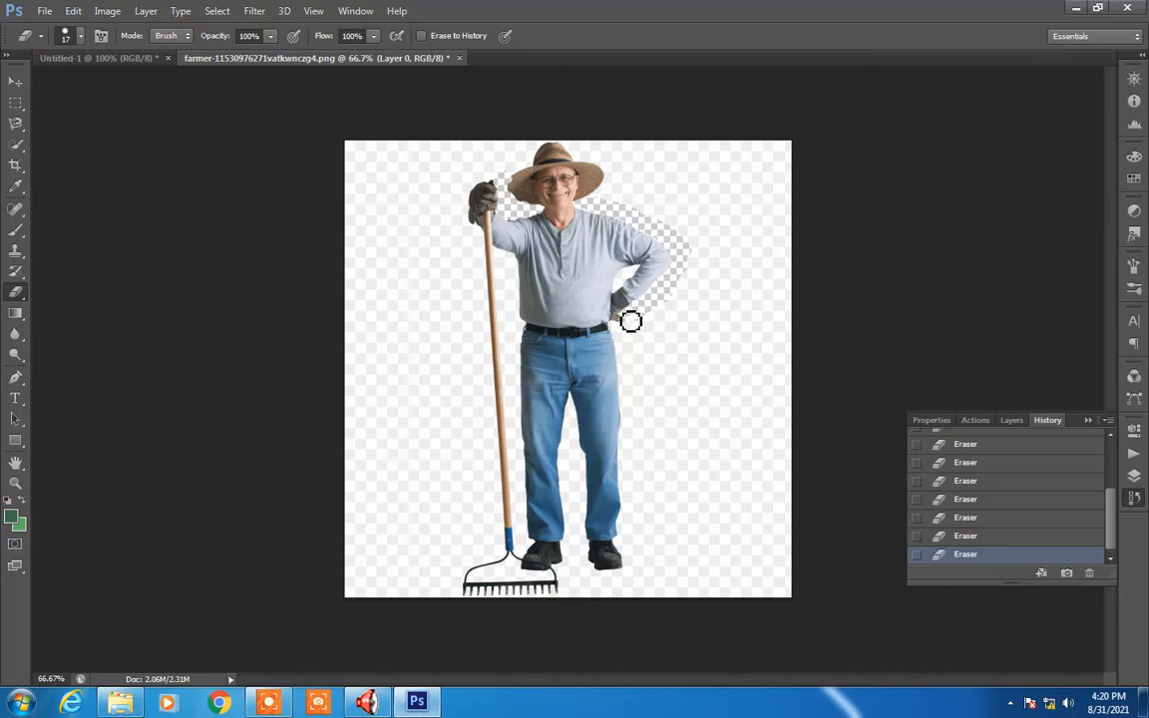
click(632, 321)
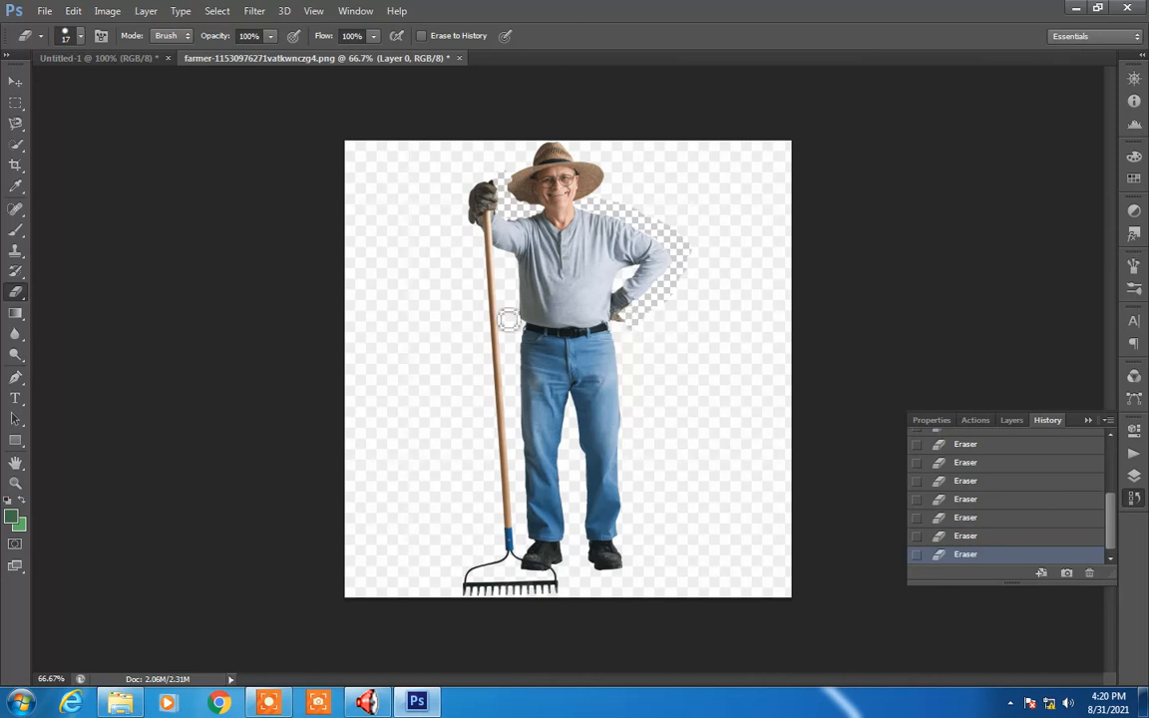
Remove the remaining background with the Magic Eraser Tool, including the gaps beside the rake handle, inside the bent arm and within the rake head.
right_click(14, 296)
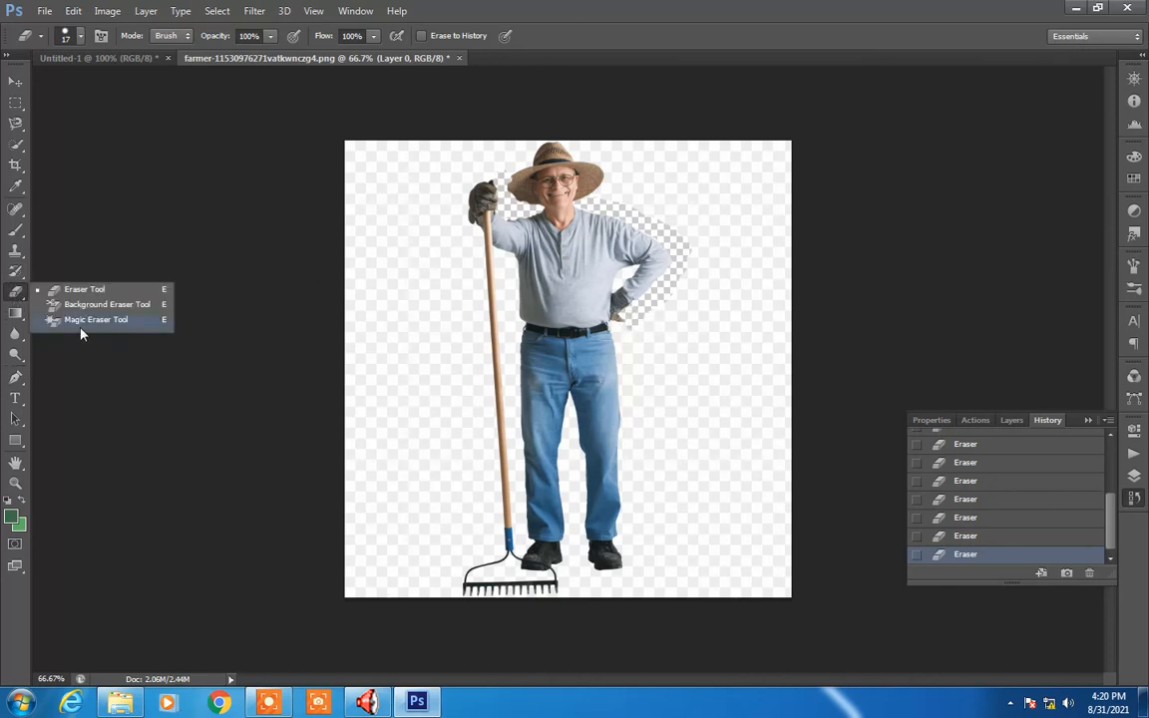
click(81, 323)
click(389, 387)
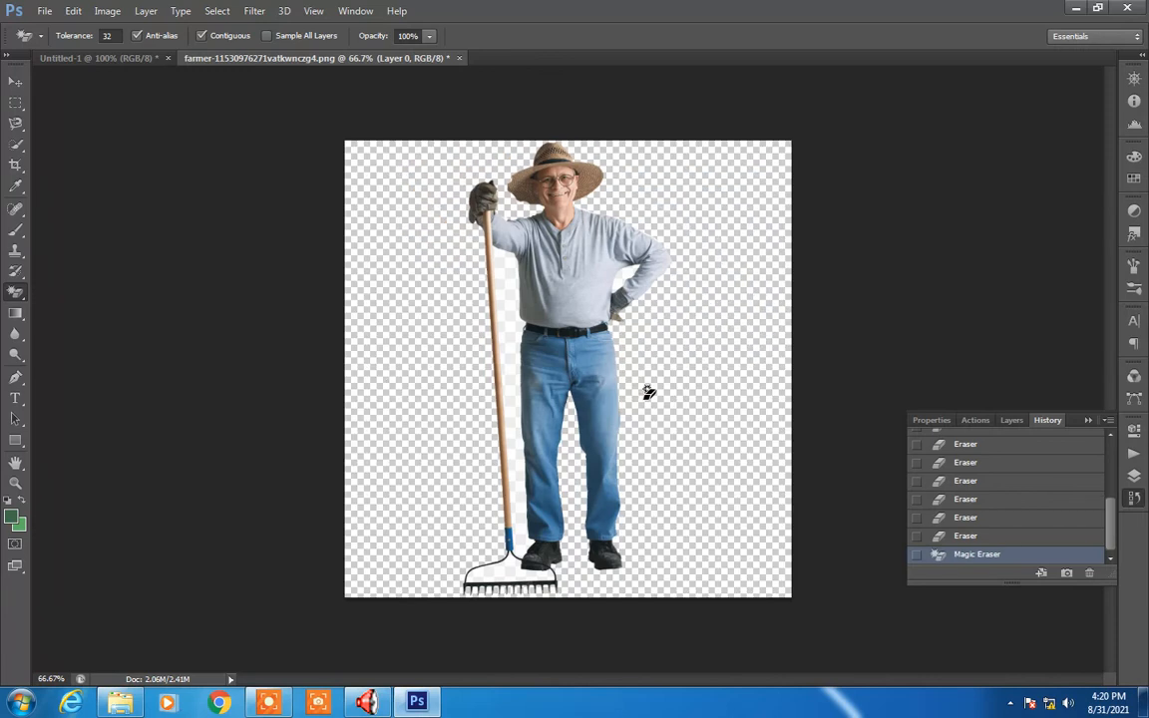
click(505, 307)
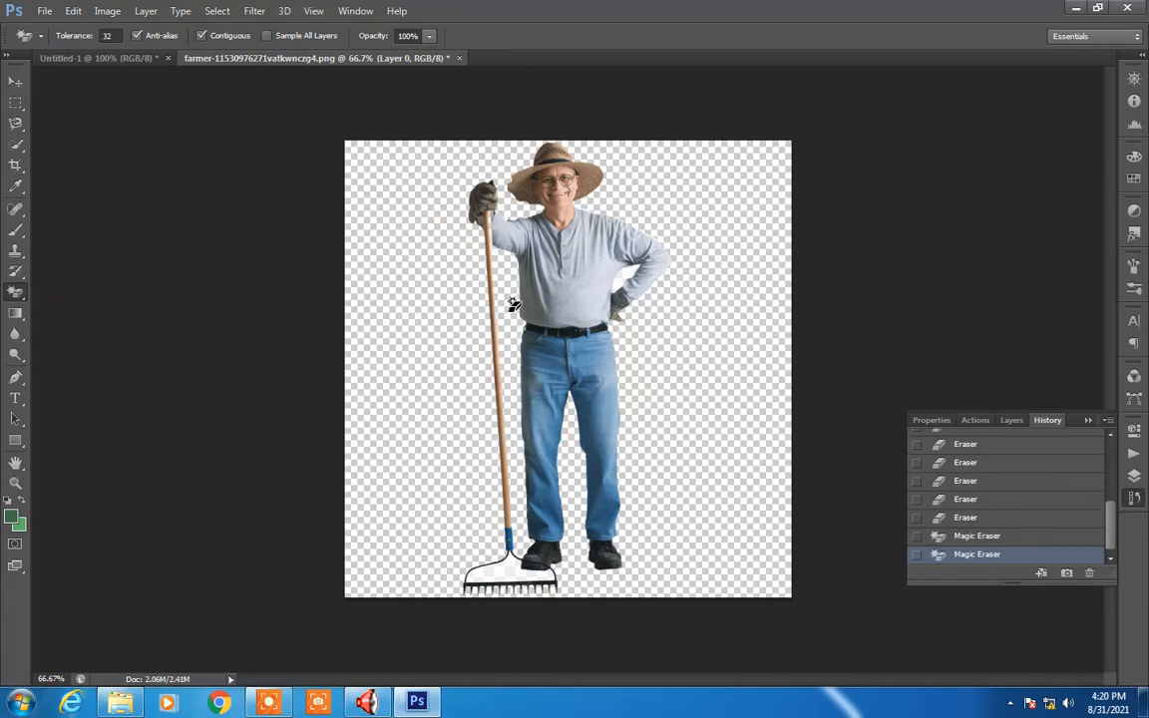
click(625, 272)
click(493, 569)
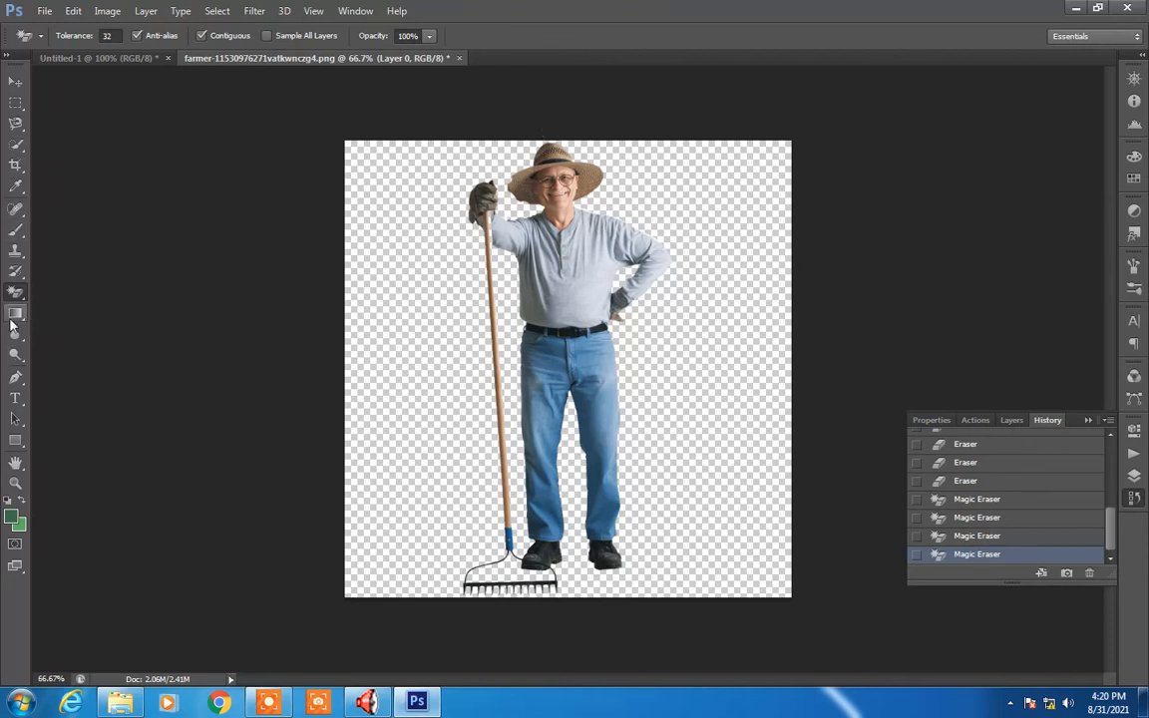
Move the farmer cutout into the Untitled-1 grass document and position it over the grass.
click(15, 81)
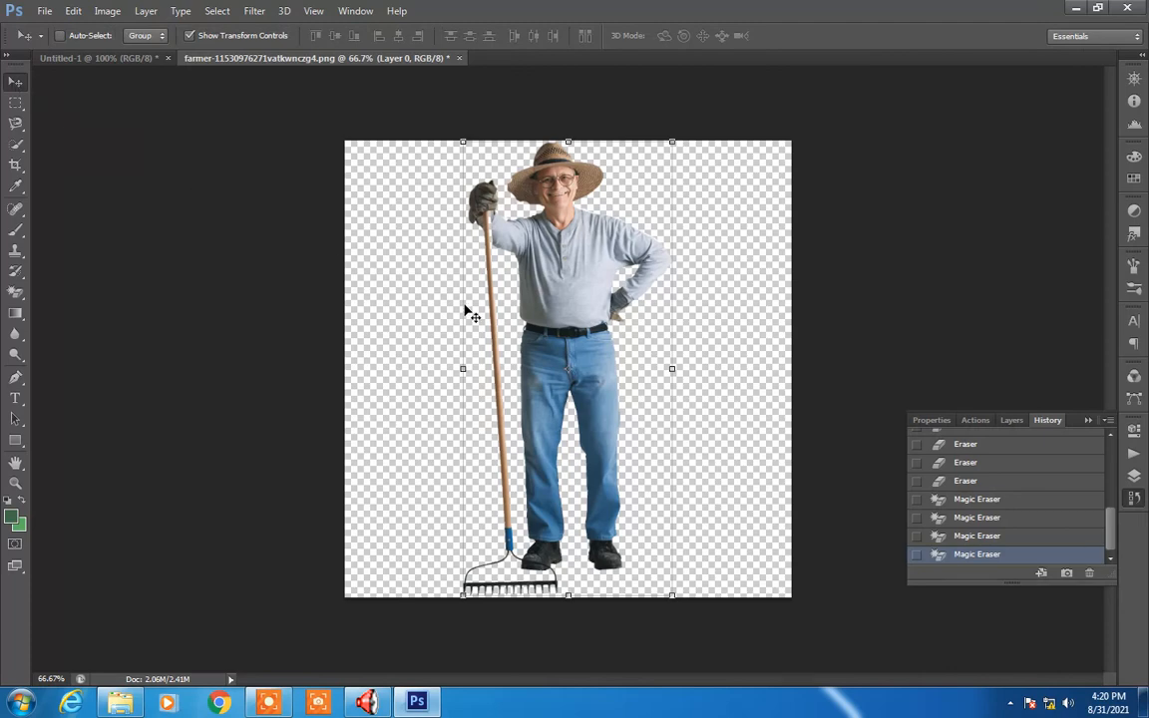
drag(561, 380, 539, 310)
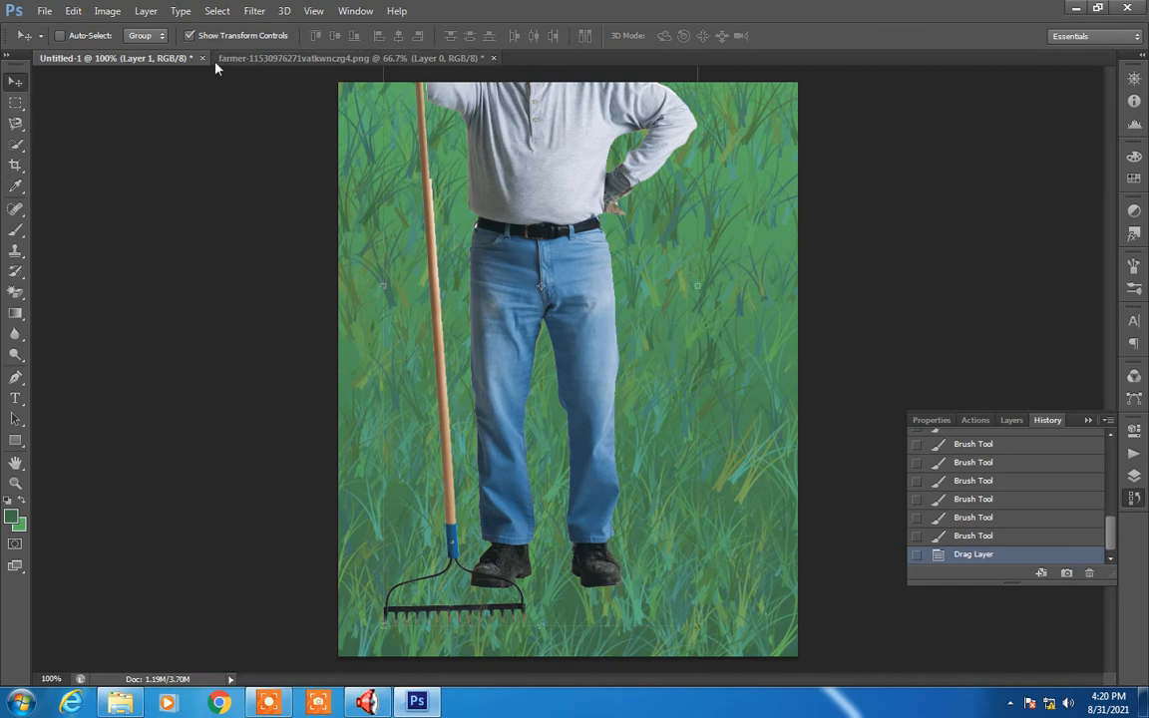
mouse_move(507, 364)
mouse_down()
mouse_move(519, 369)
mouse_move(510, 363)
mouse_up()
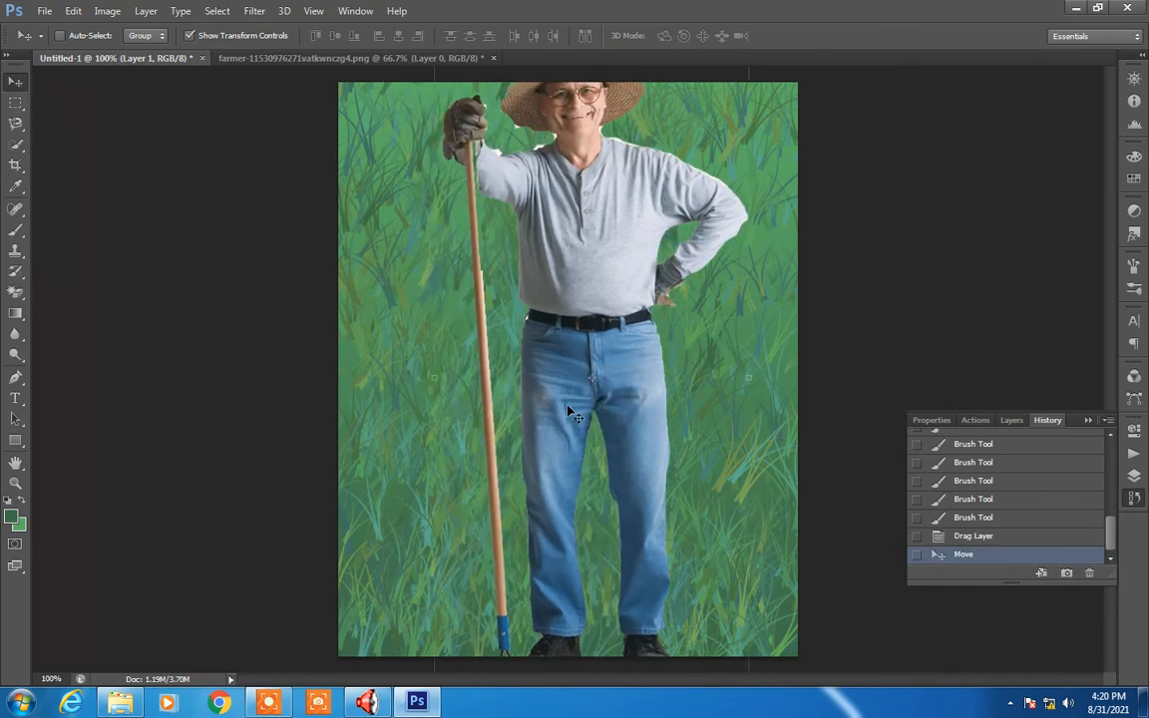
drag(504, 446, 570, 348)
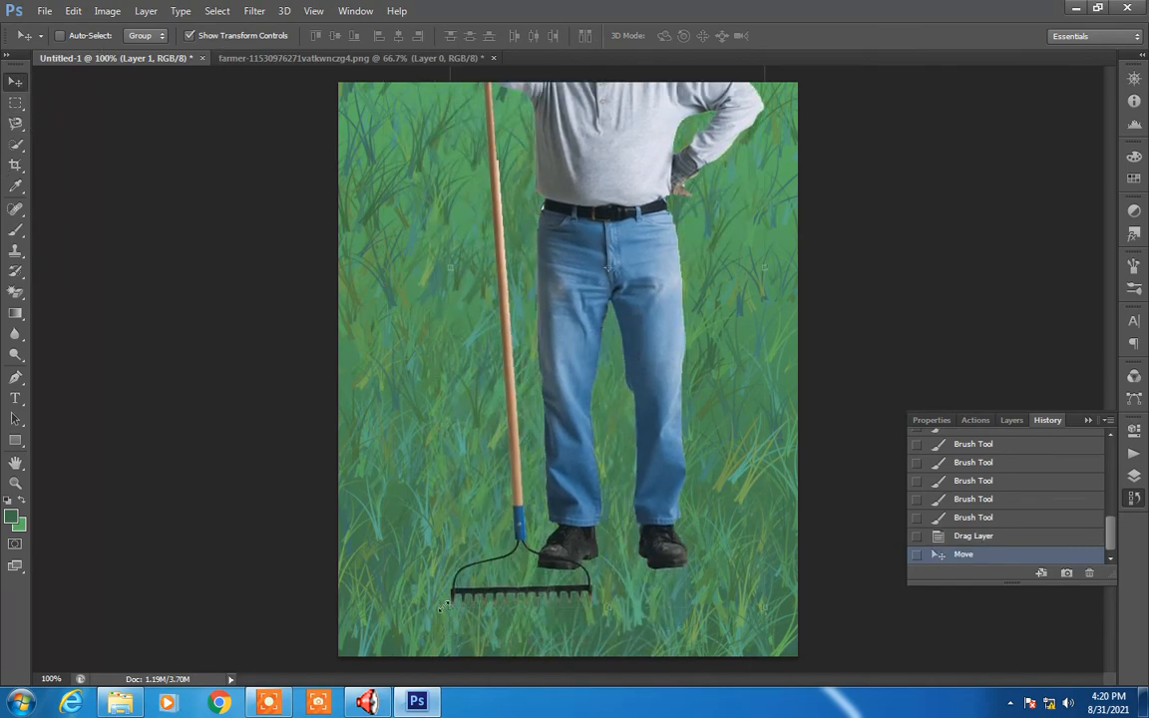
Scale the farmer to about 83% width and 69% height and place him near the centre so he fits entirely on the canvas.
drag(445, 608, 538, 349)
drag(643, 220, 535, 385)
drag(656, 515, 692, 562)
drag(573, 441, 593, 450)
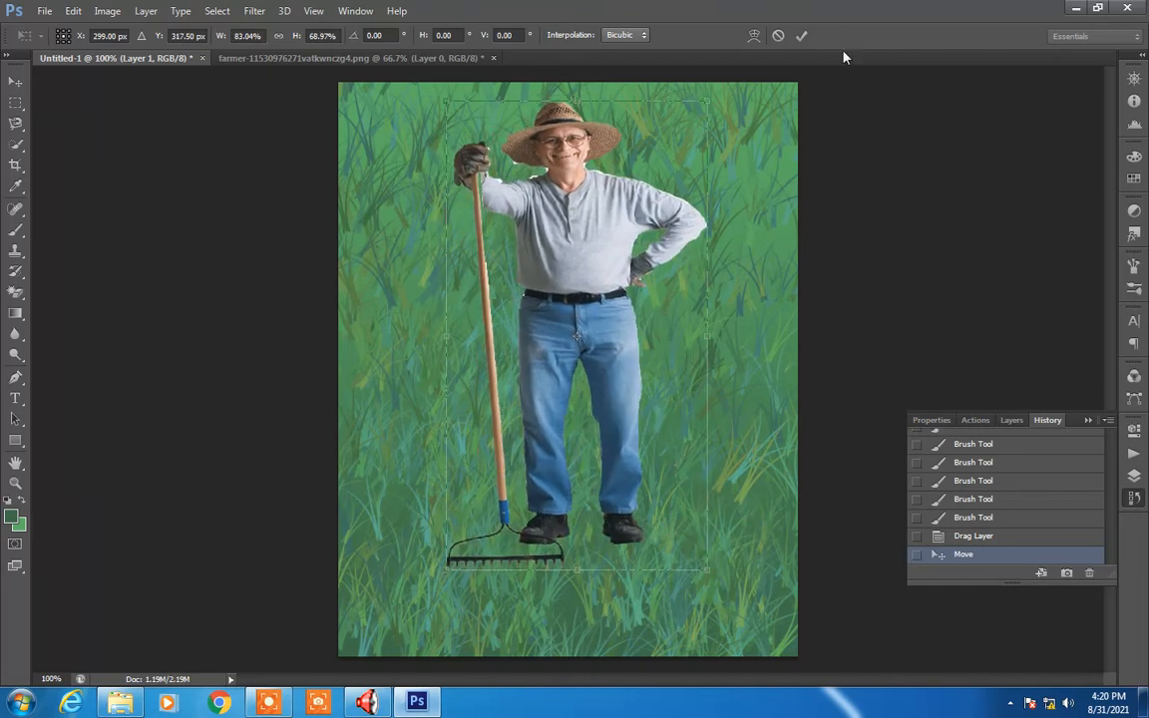
click(802, 36)
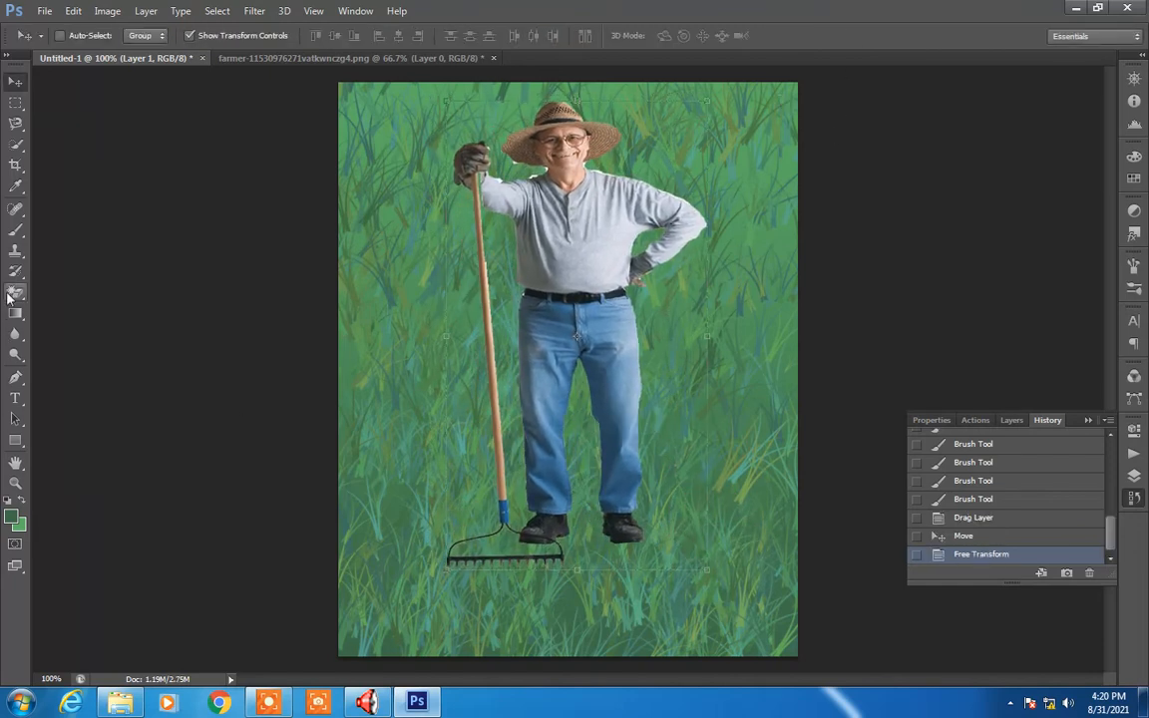
Clean up the white fringe around the farmer's neck, shoulders and bent elbow with the 17 px Eraser Tool.
drag(15, 293, 70, 310)
click(84, 290)
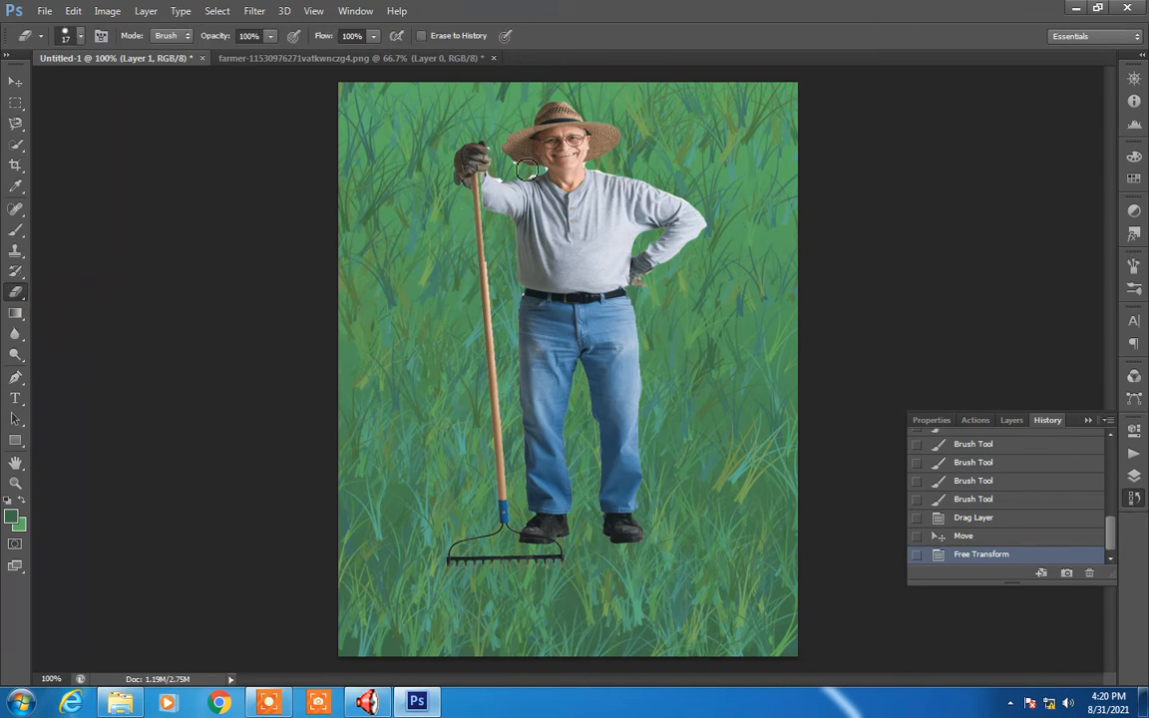
mouse_move(520, 174)
mouse_down()
mouse_move(489, 150)
mouse_move(529, 176)
mouse_up()
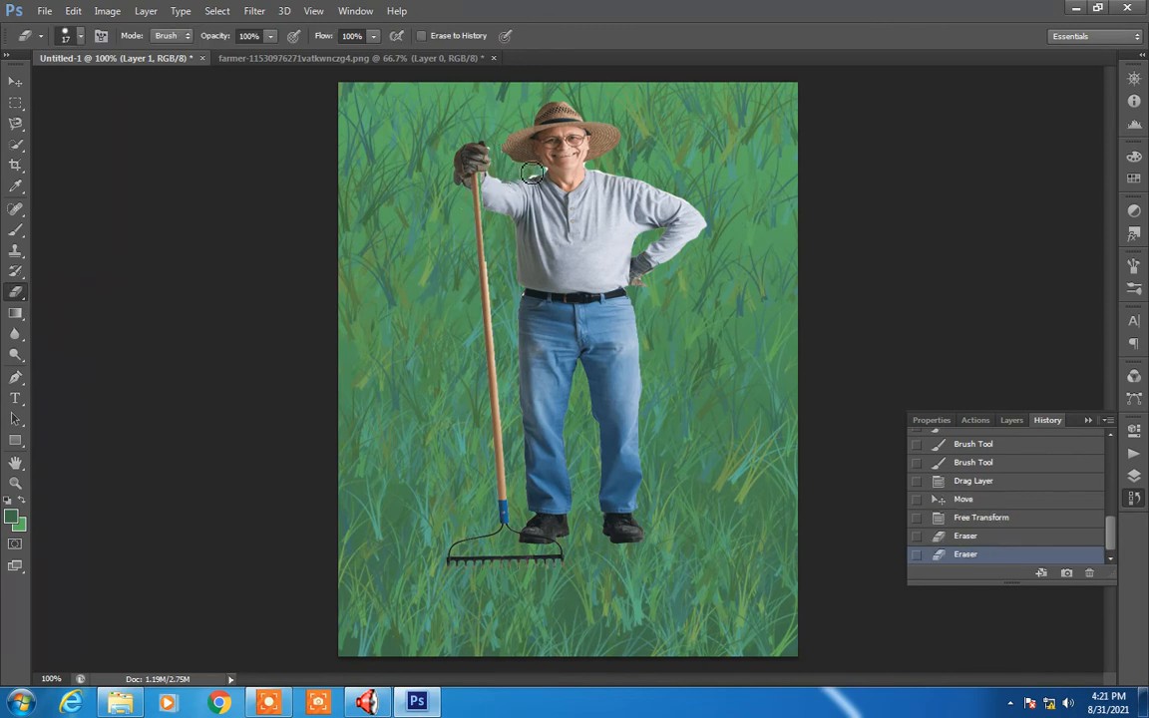
click(536, 178)
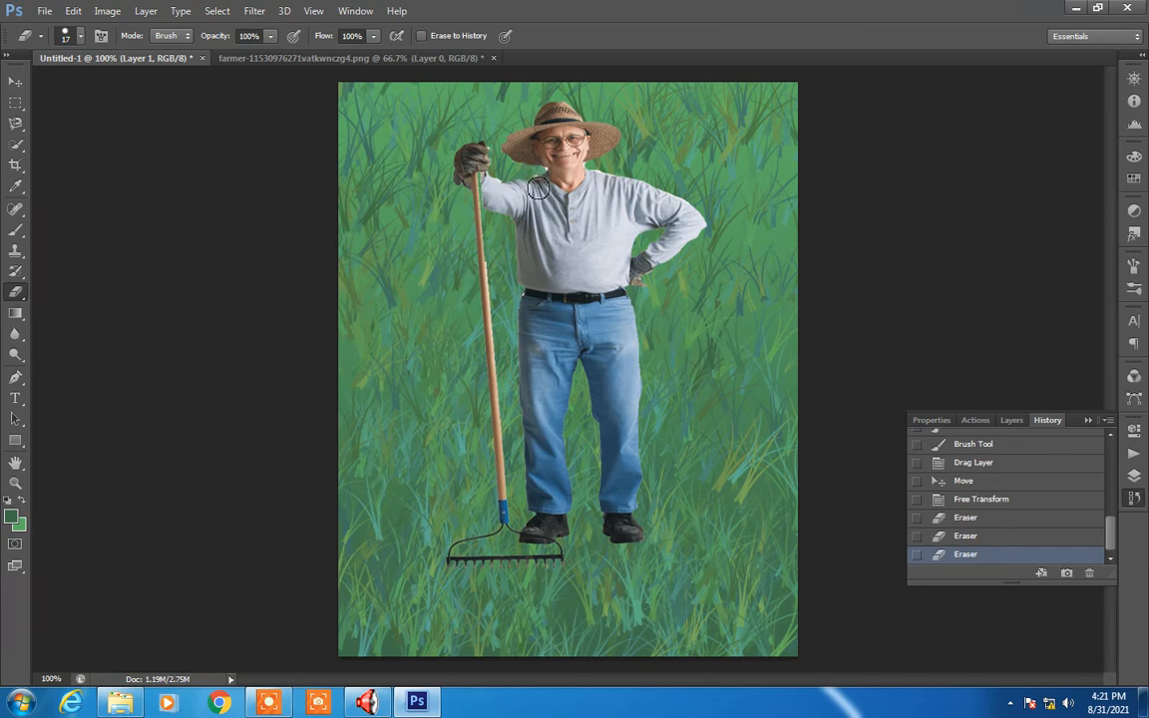
click(589, 165)
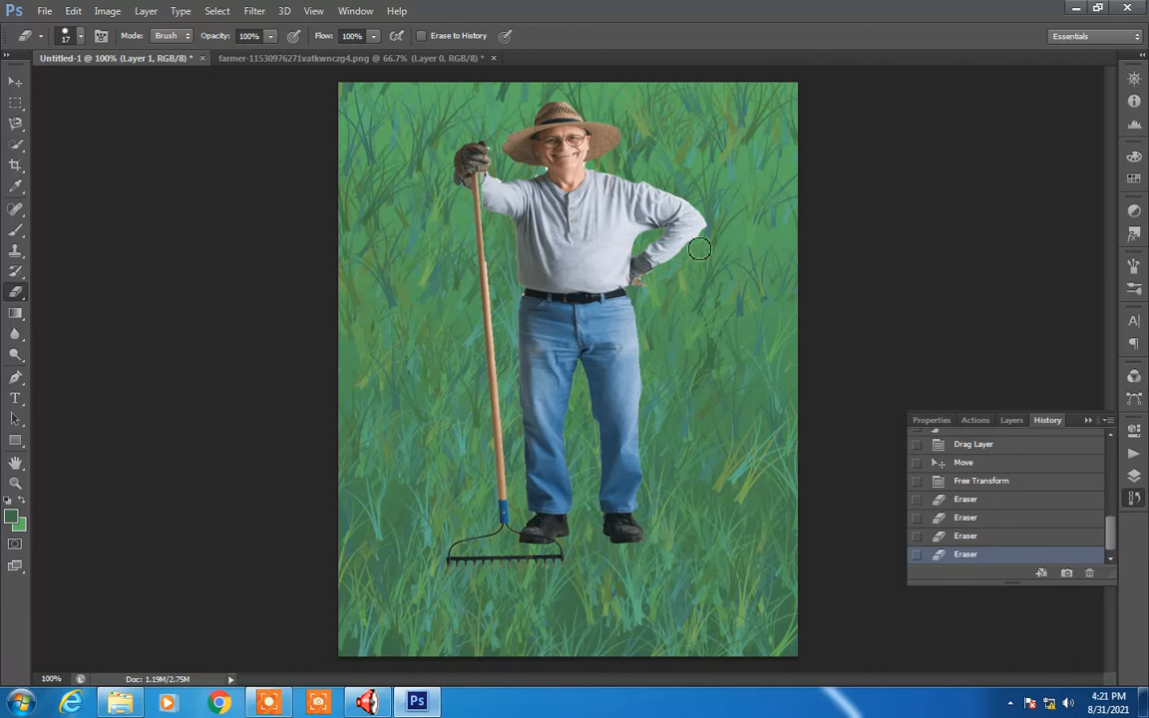
click(690, 187)
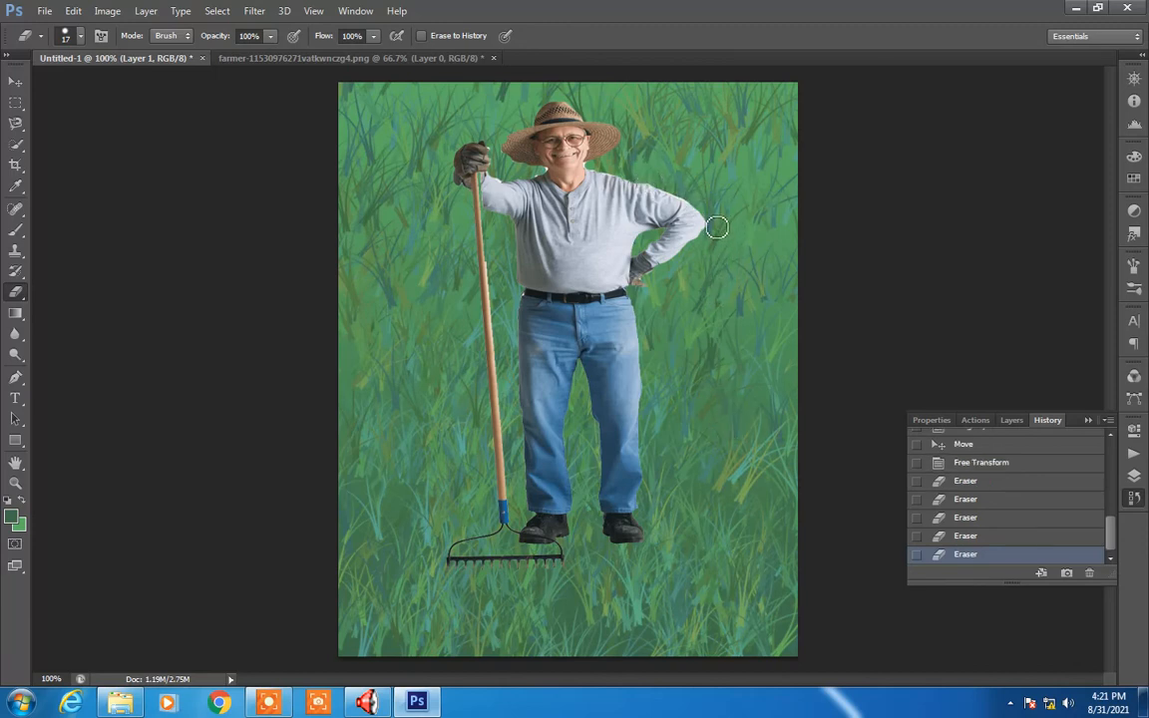
click(717, 229)
click(640, 335)
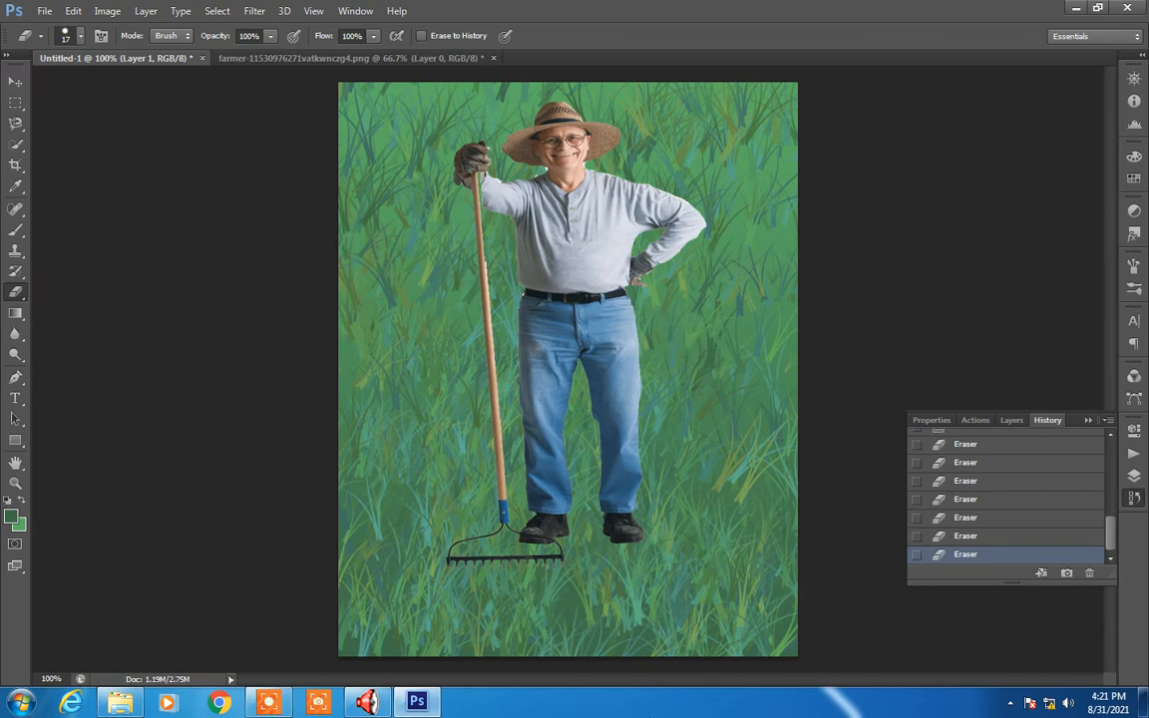
Paint grass over the farmer's lower legs and shoes using the Brush Tool with the 134 px grass brush.
click(13, 234)
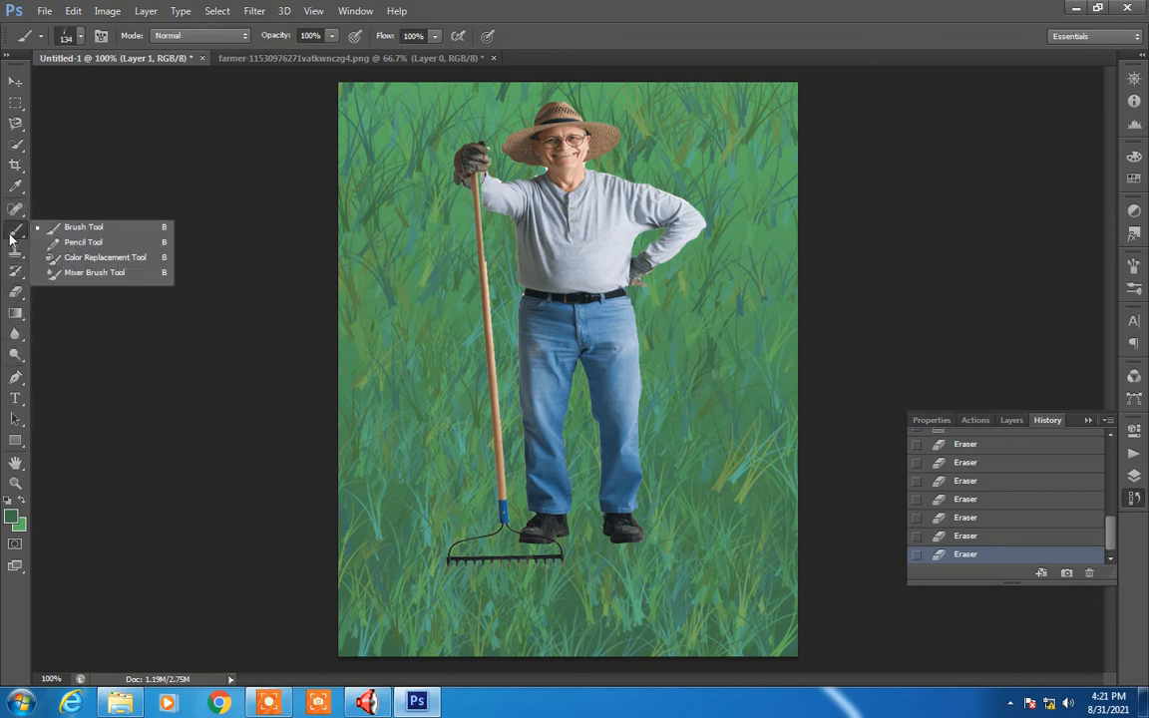
click(86, 229)
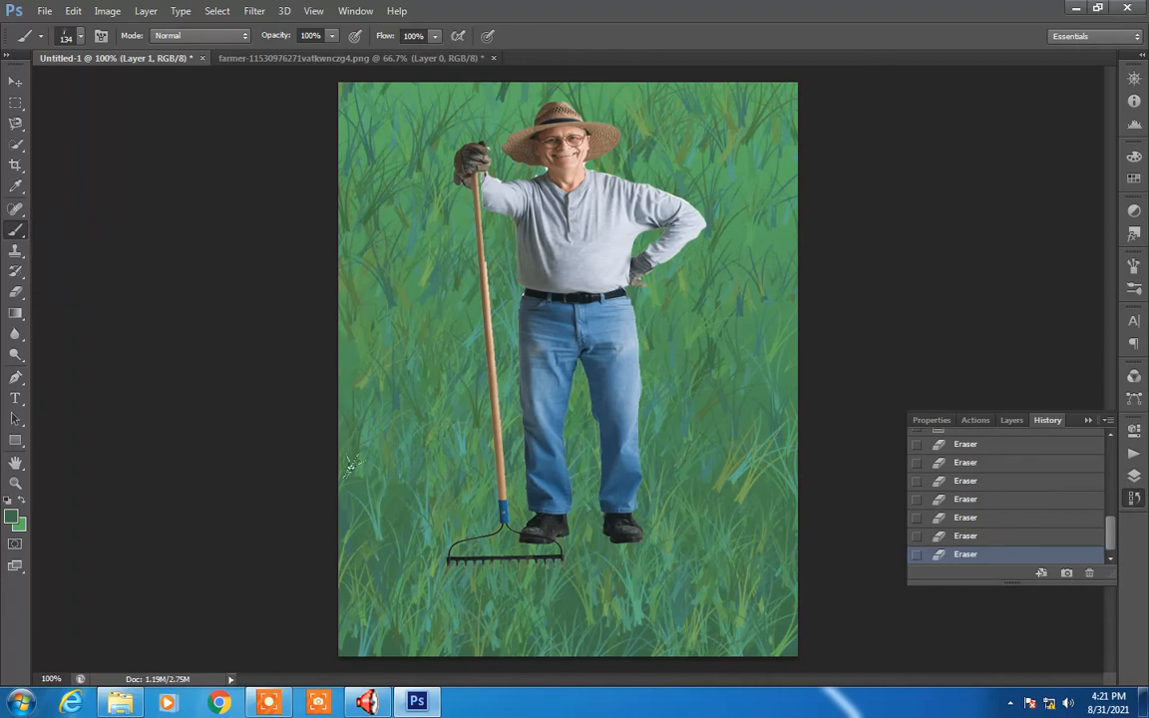
drag(384, 498, 666, 518)
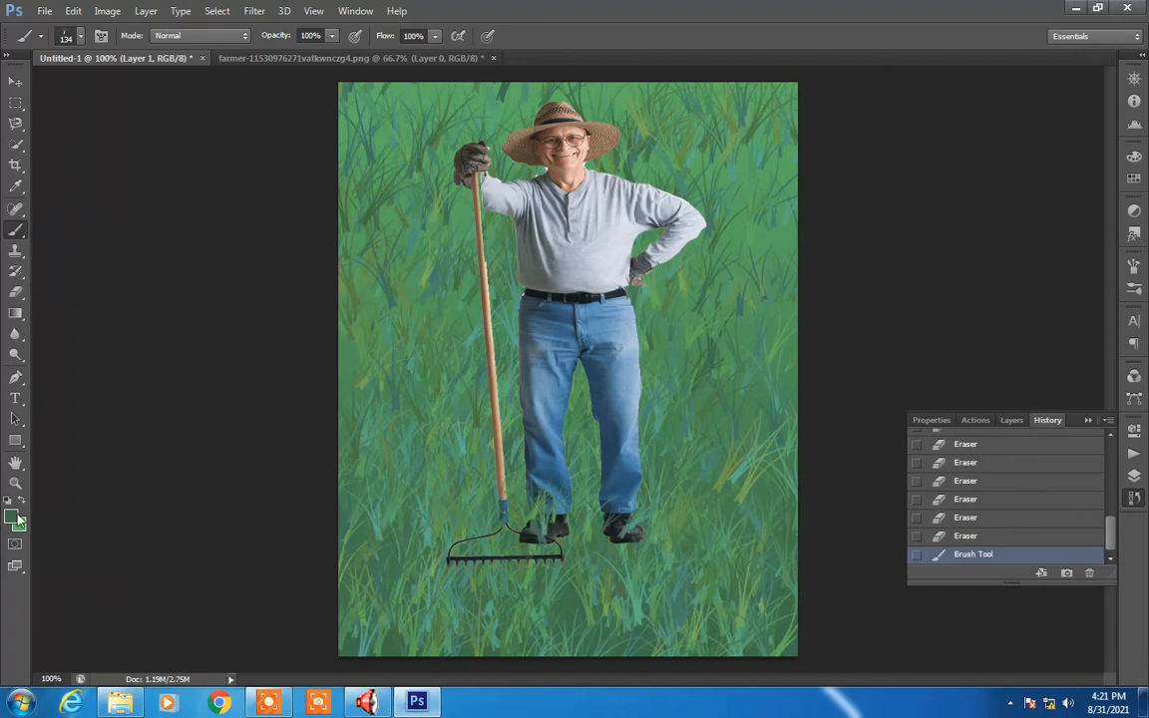
Set the foreground colour to the more saturated green 12792c.
click(16, 516)
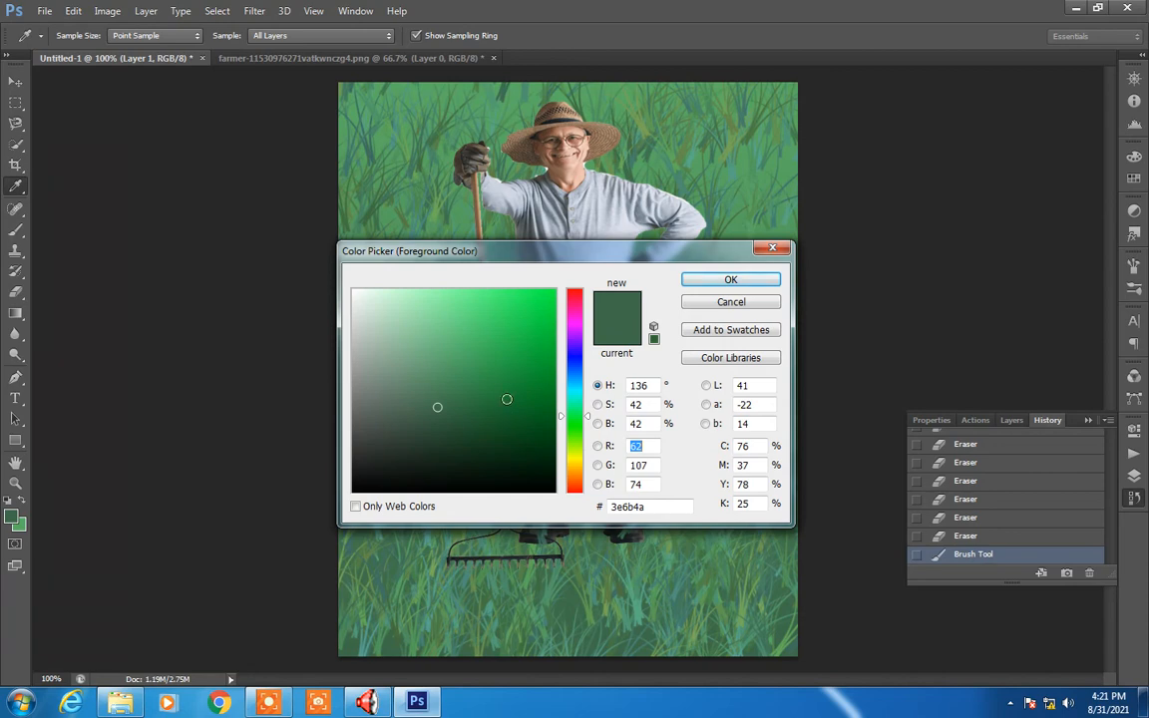
click(525, 394)
click(746, 286)
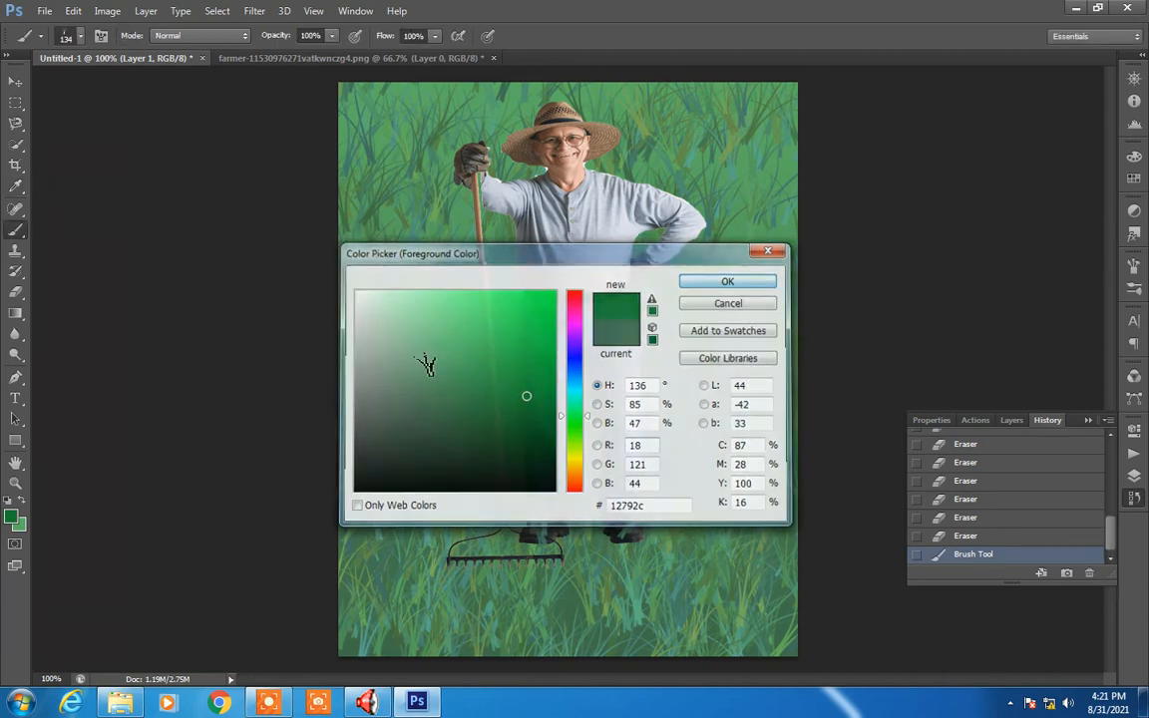
Set the background colour to the brown 804d16.
click(24, 527)
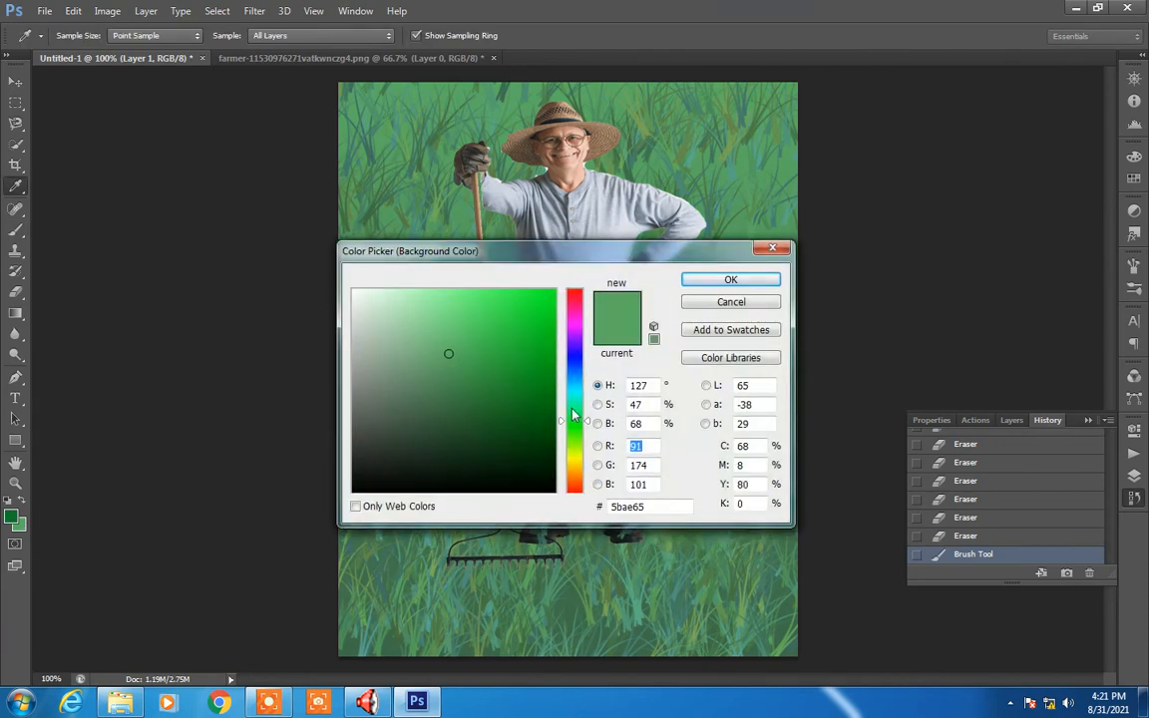
click(577, 476)
click(520, 390)
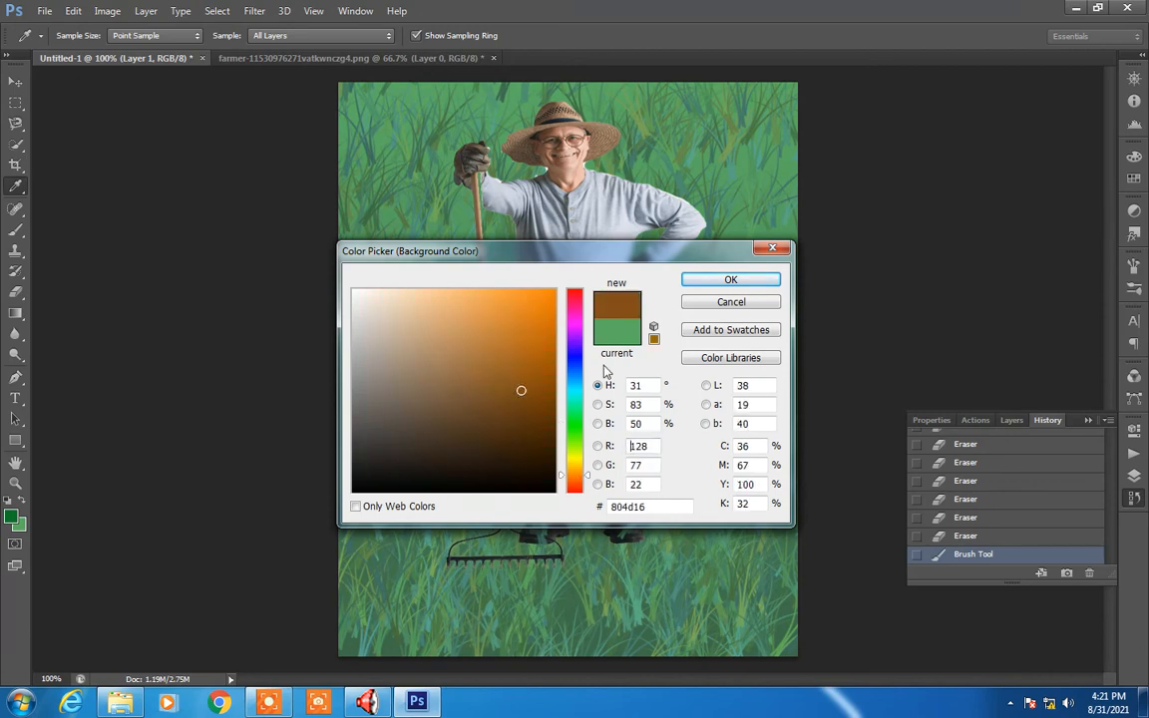
click(728, 279)
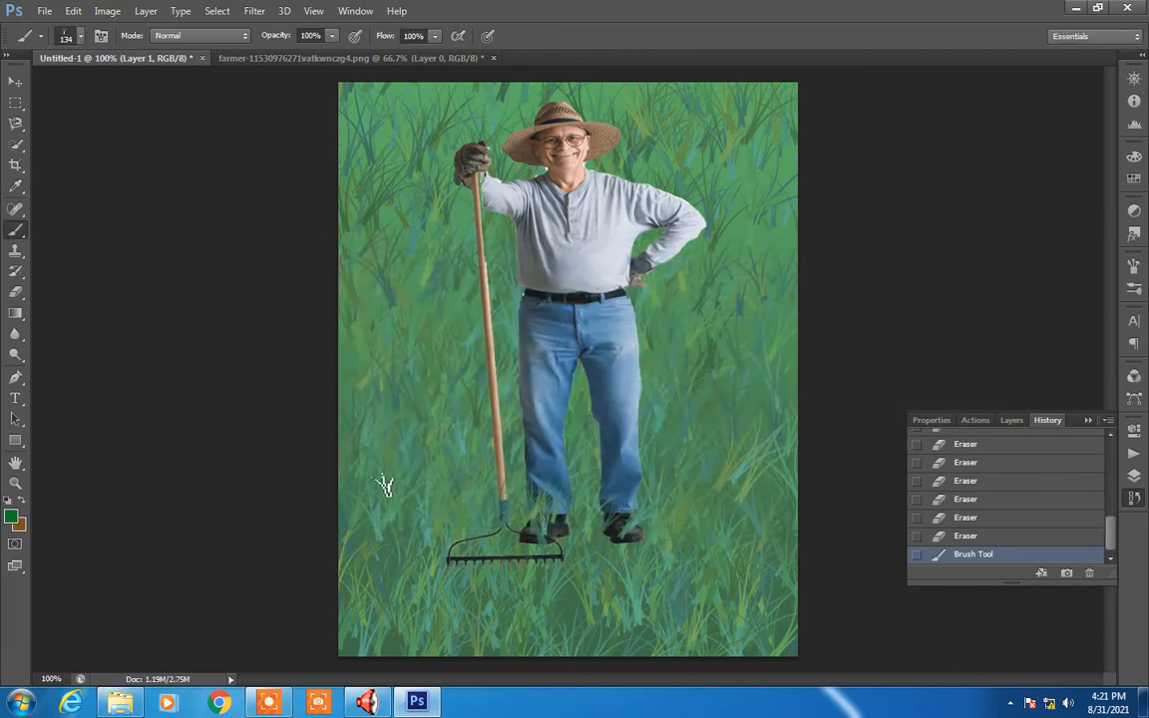
Paint mixed green and brown grass across the lower part of the canvas, over the farmer's lower legs, shoes and rake head.
drag(385, 478, 474, 477)
mouse_move(644, 487)
mouse_down()
mouse_move(620, 497)
mouse_move(762, 547)
mouse_up()
drag(678, 504, 479, 518)
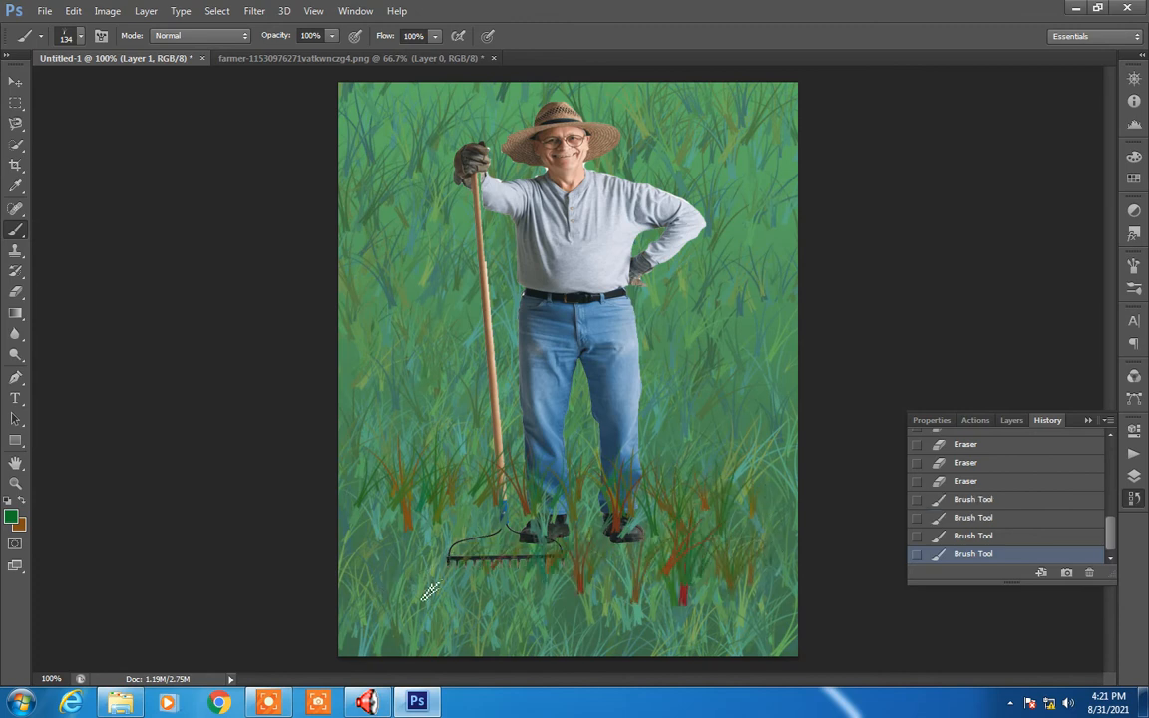
mouse_move(431, 591)
mouse_down()
mouse_move(777, 598)
mouse_move(785, 634)
mouse_up()
drag(351, 552, 427, 514)
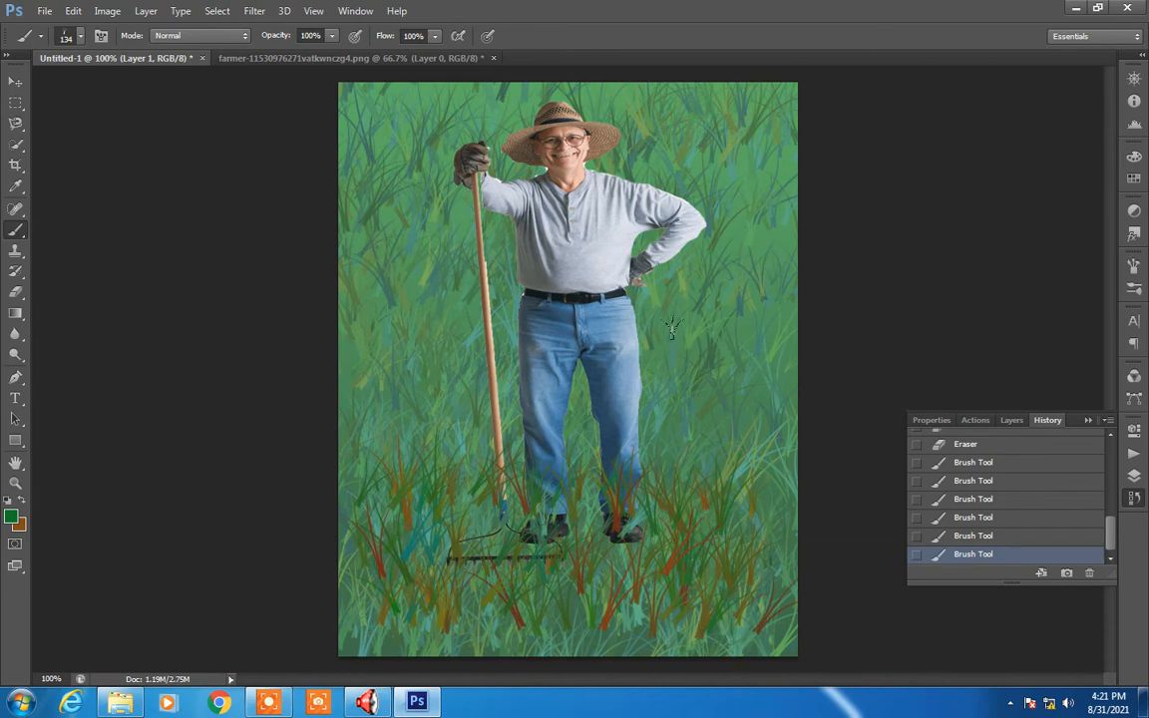
Choose the 74 px maple leaf brush and scatter green leaves over the grass beside the farmer's rake handle.
click(80, 37)
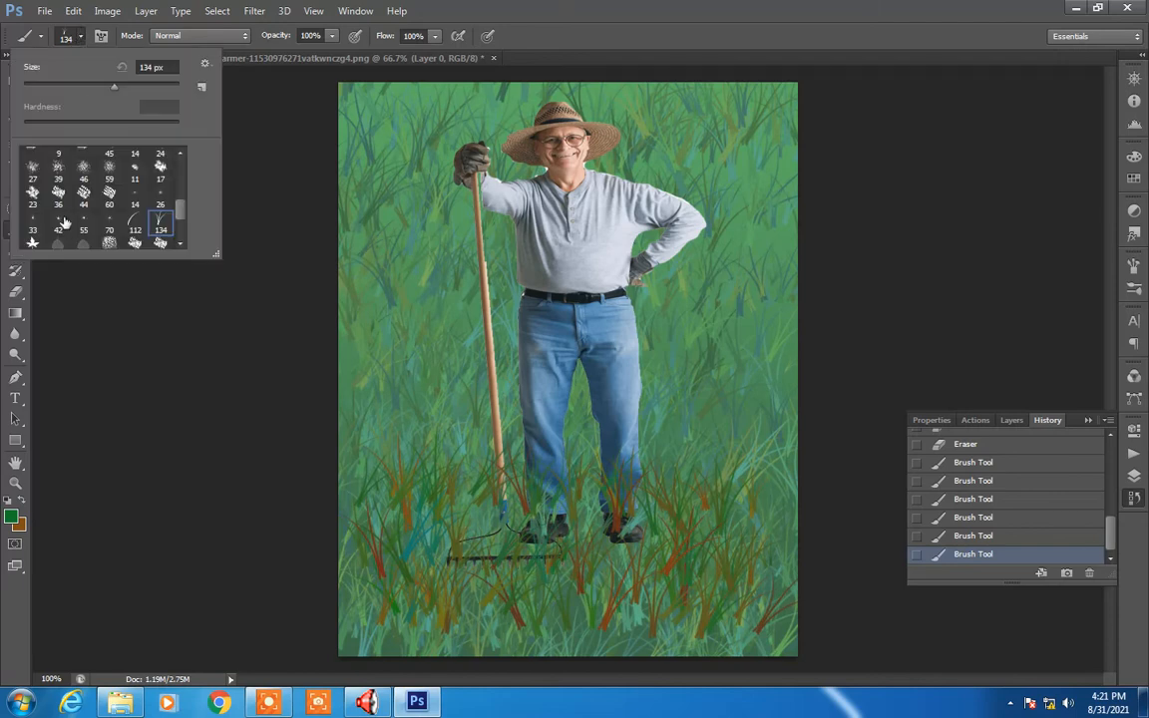
click(33, 243)
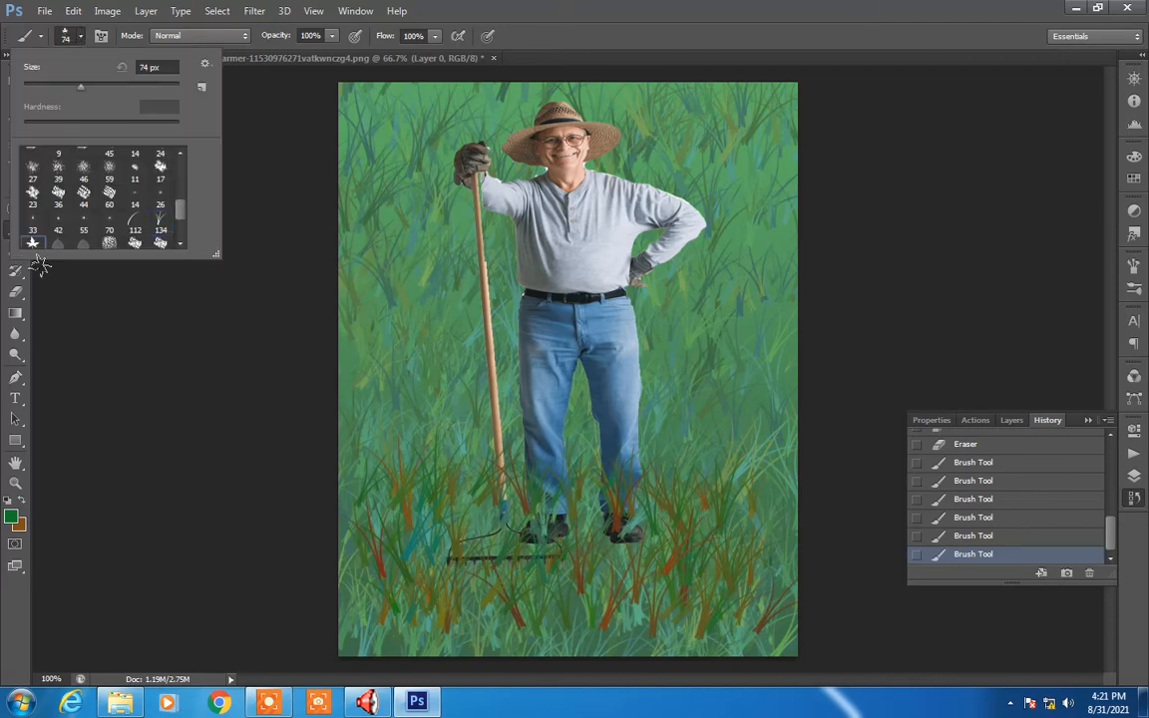
click(396, 232)
mouse_move(392, 239)
mouse_down()
mouse_move(392, 312)
mouse_move(365, 296)
mouse_move(431, 186)
mouse_move(441, 277)
mouse_up()
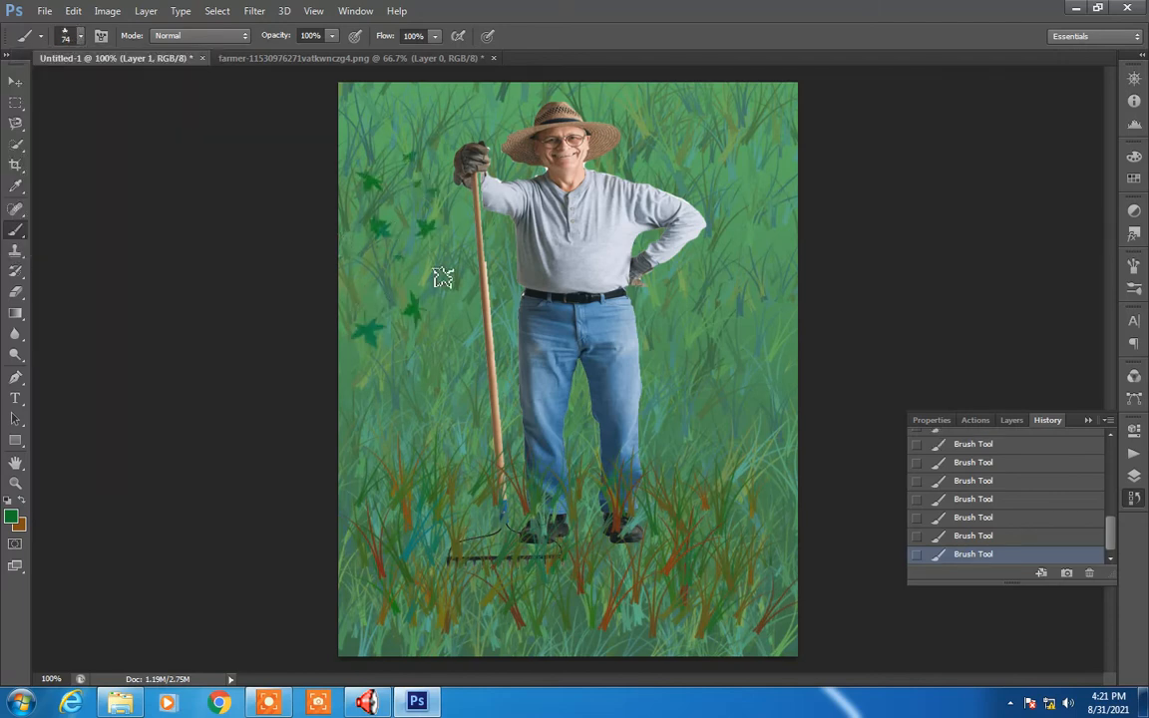
Set the foreground colour to the brown 795612.
click(9, 517)
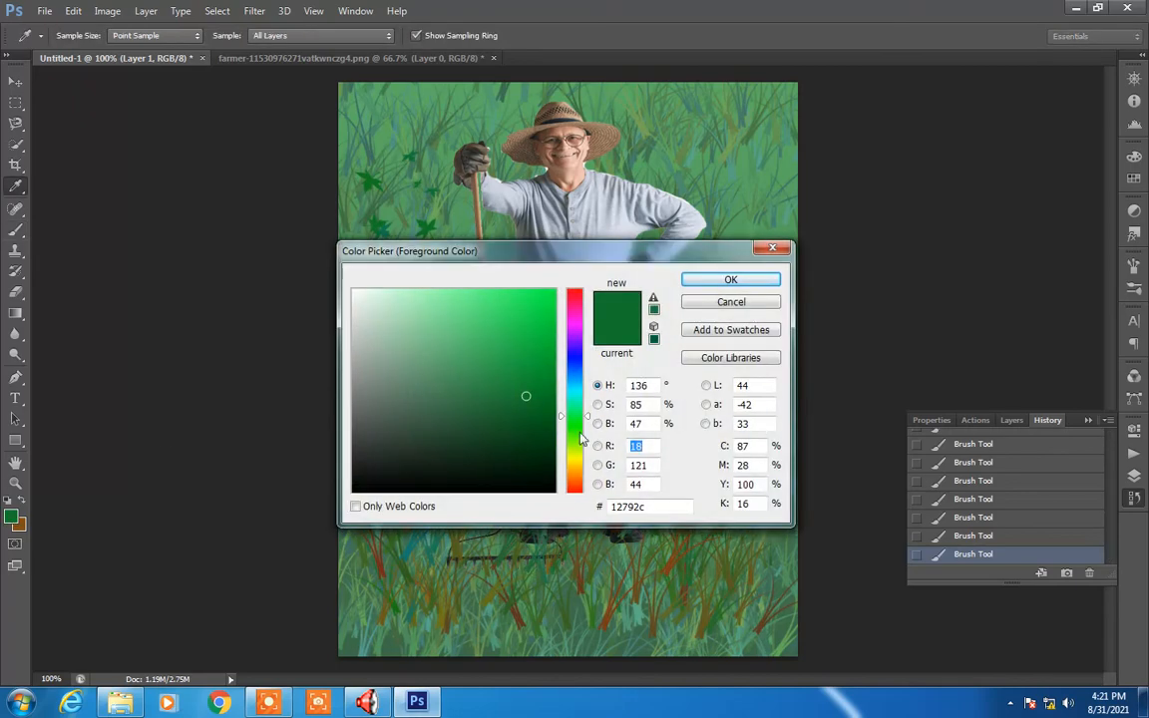
click(574, 473)
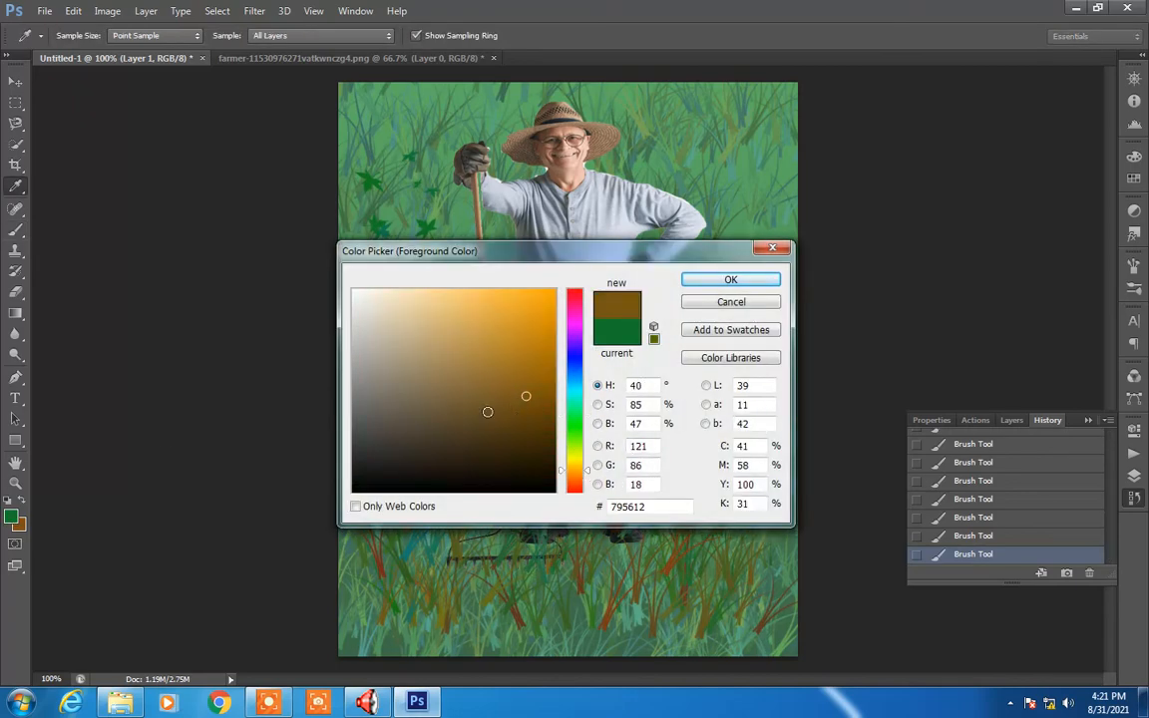
click(755, 281)
Scatter brown and orange maple leaves on both sides of the farmer and in the grass near his feet.
drag(704, 312, 738, 141)
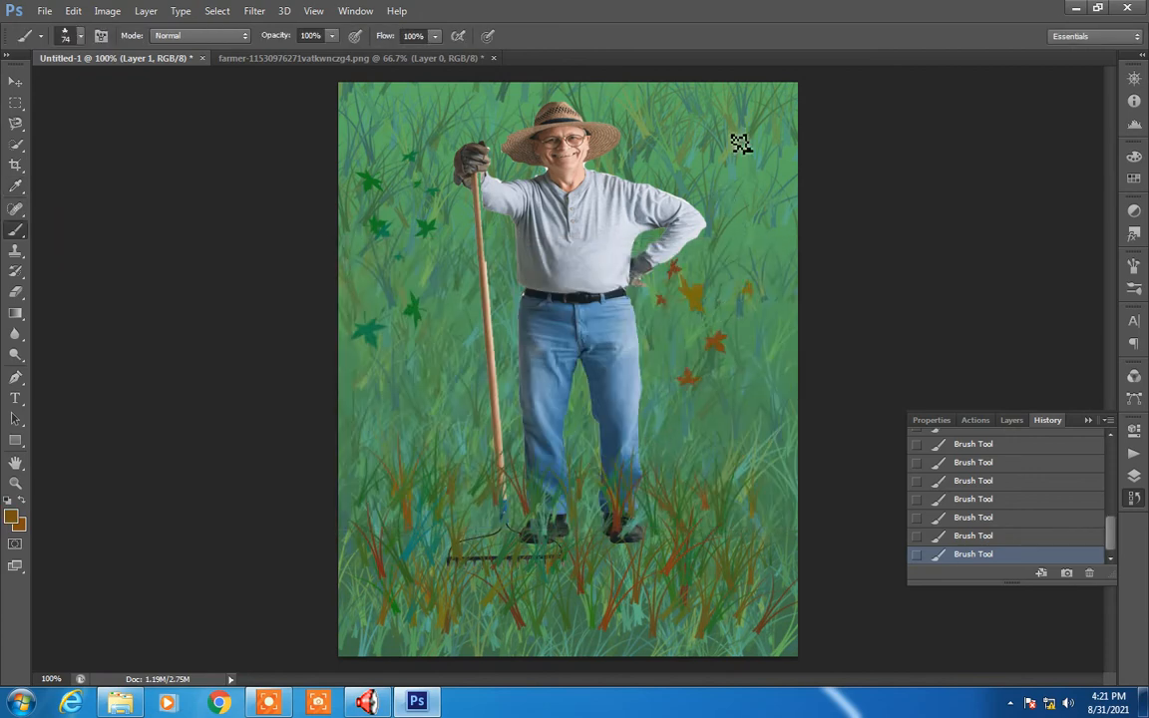
mouse_move(391, 118)
mouse_down()
mouse_move(369, 202)
mouse_move(377, 330)
mouse_move(415, 290)
mouse_move(407, 351)
mouse_move(442, 421)
mouse_up()
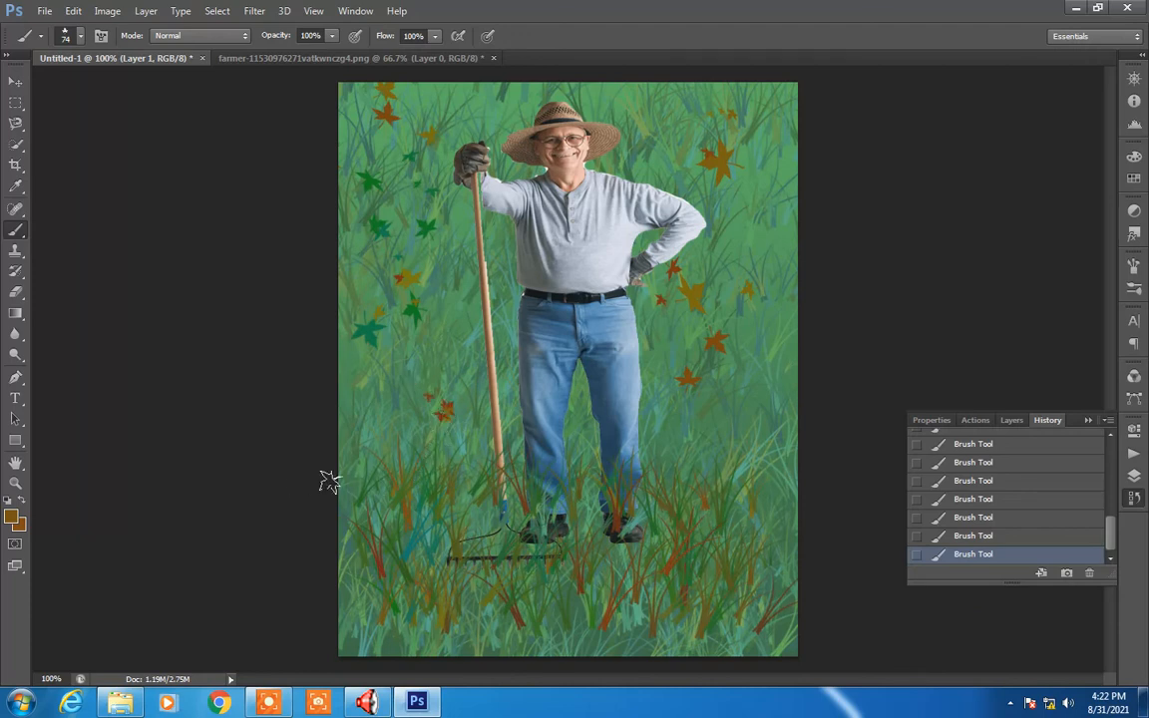
click(390, 483)
drag(718, 566, 729, 616)
drag(769, 347, 786, 361)
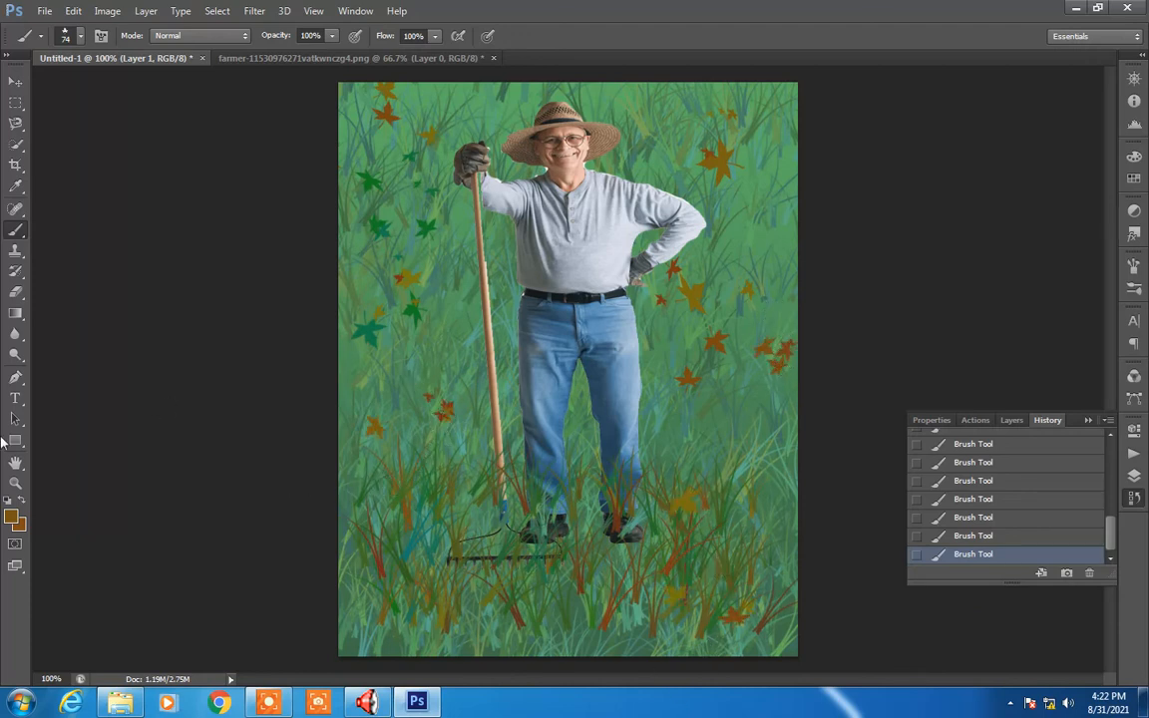